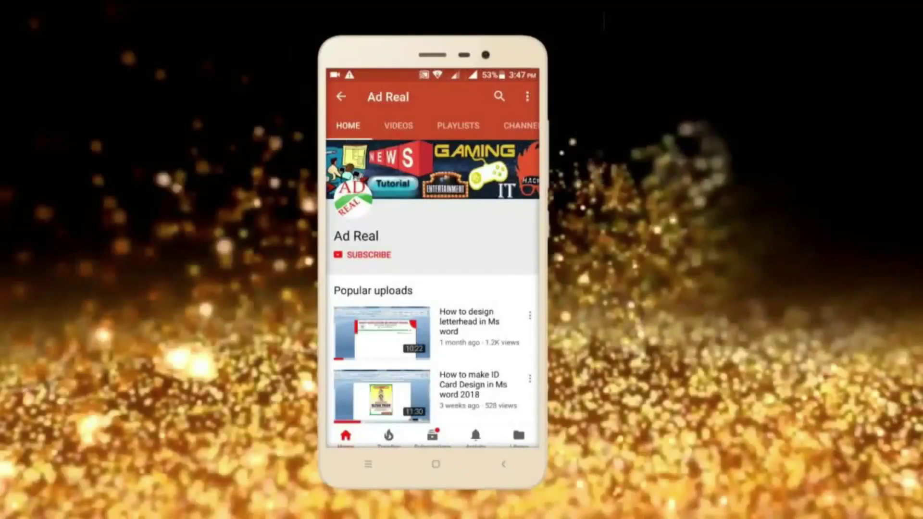
- Open the Custom Slide Size dialog from Design > Slide Size
{"action": "left_click", "coordinate": [364, 255]}
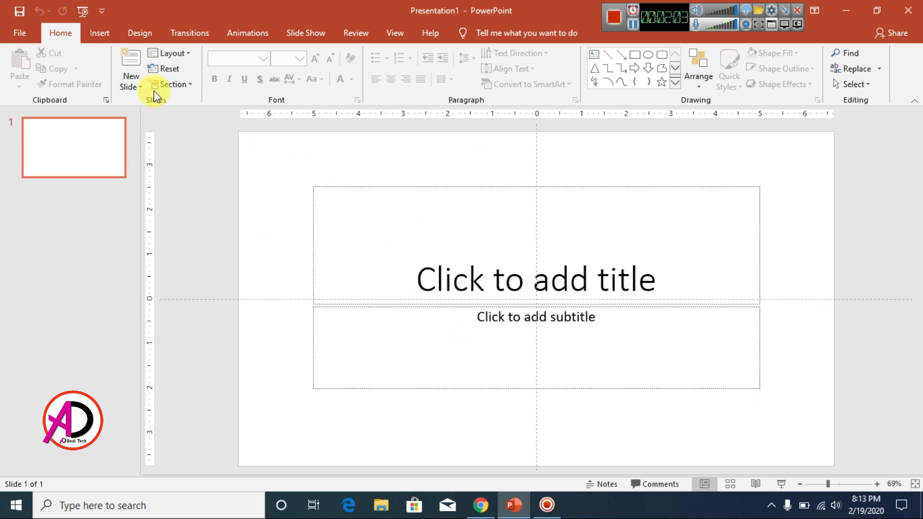
{"action": "left_click", "coordinate": [140, 31]}
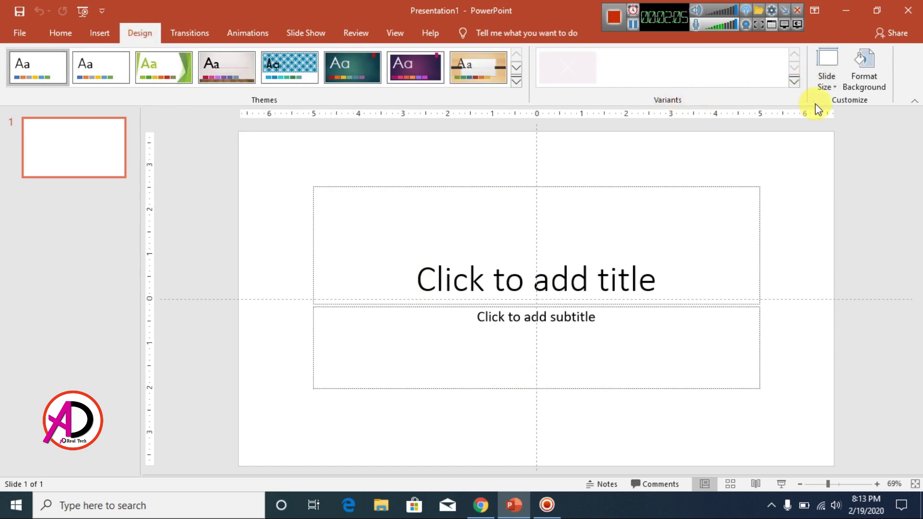
{"action": "left_click", "coordinate": [830, 86]}
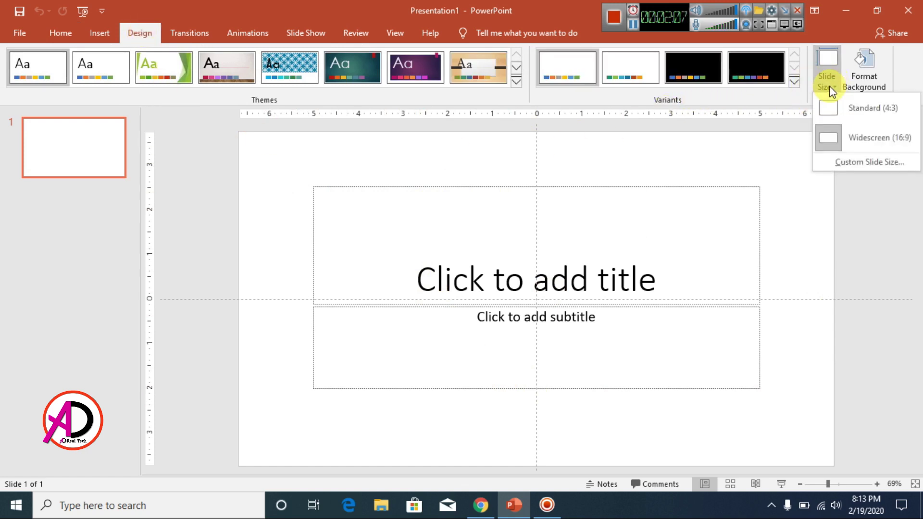
{"action": "left_click", "coordinate": [861, 163]}
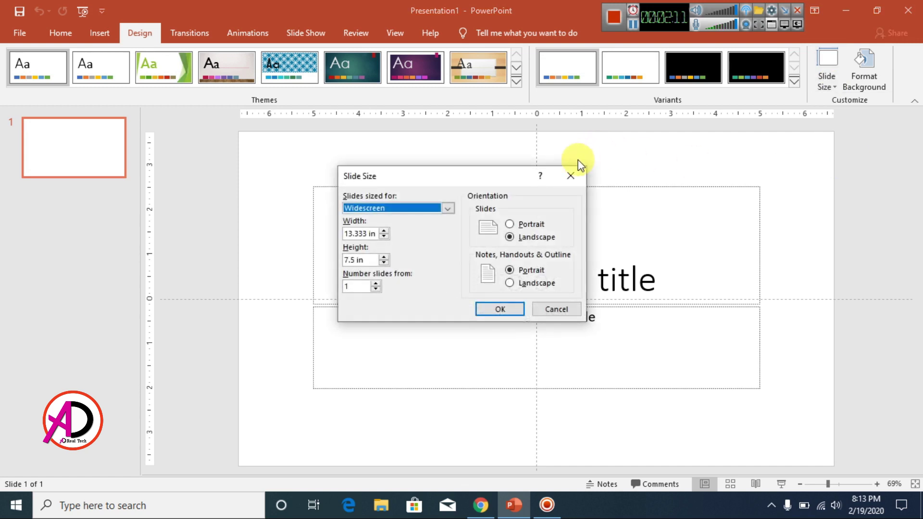
{"action": "left_click_drag", "start_coordinate": [483, 174], "coordinate": [588, 138]}
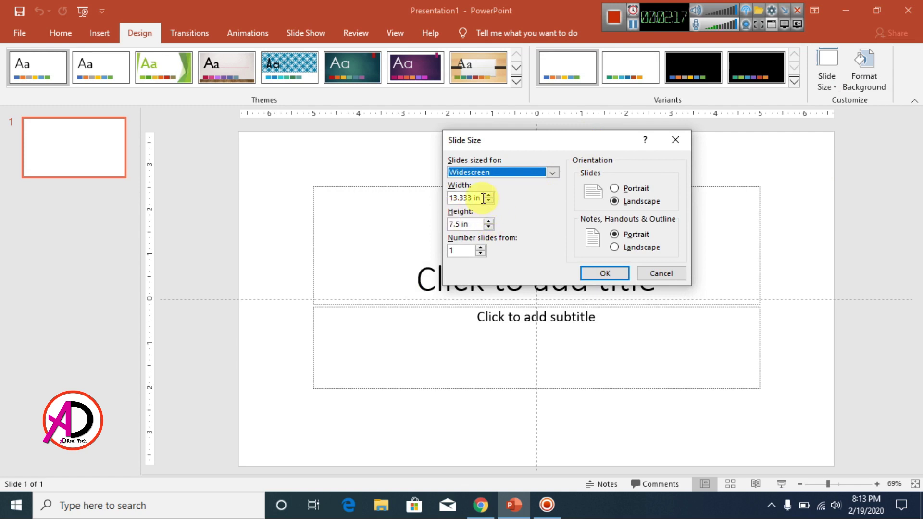
- Set slide width and height to 2 in, fixing the mistyped height, and choose Maximize
{"action": "left_click_drag", "start_coordinate": [482, 197], "coordinate": [451, 208]}
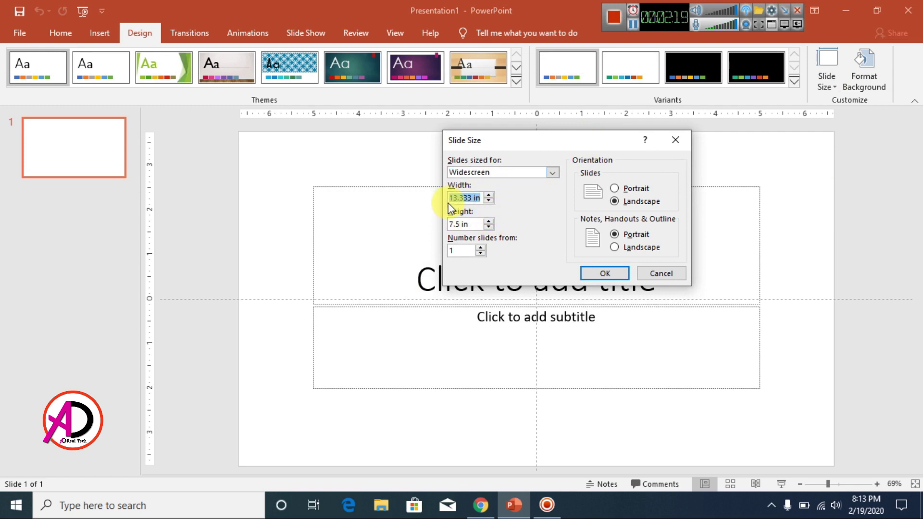
{"action": "type", "text": "2"}
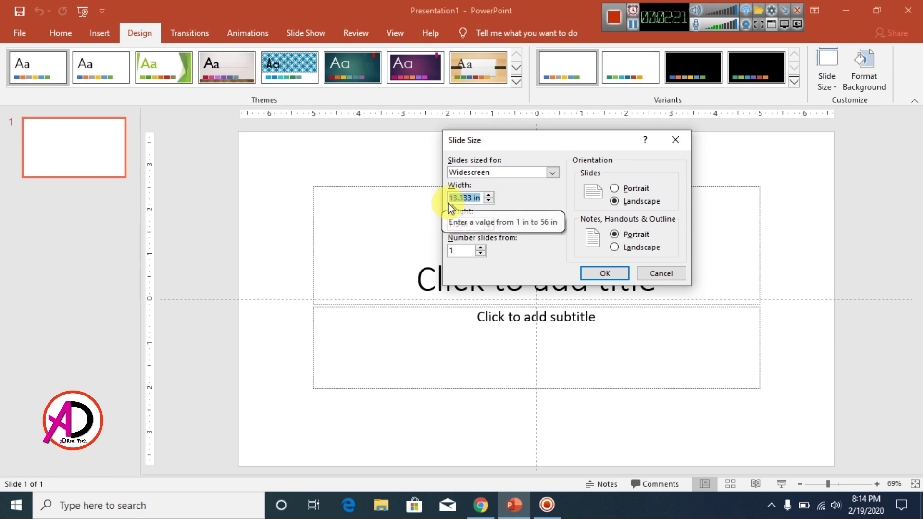
{"action": "key", "text": "Tab"}
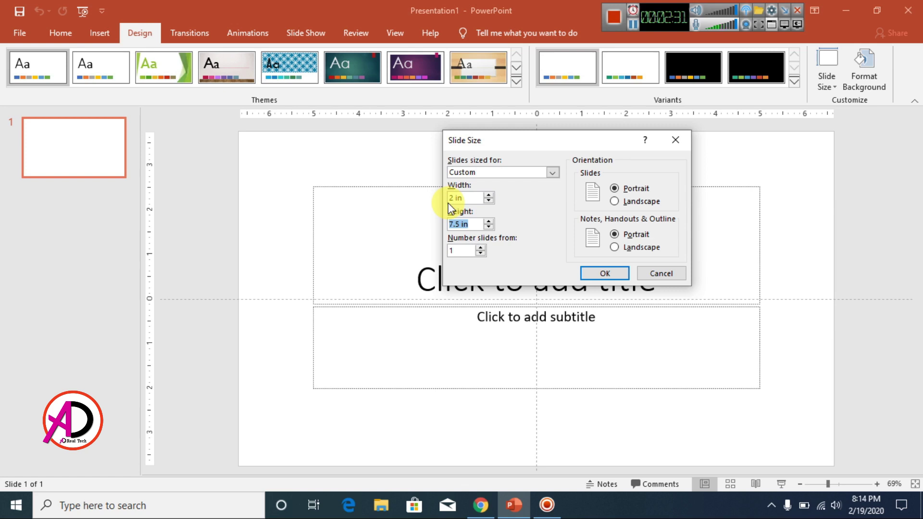
{"action": "type", "text": "22"}
{"action": "key", "text": "Tab"}
{"action": "key", "text": "shift+Tab"}
{"action": "key", "text": "shift+Tab"}
{"action": "key", "text": "End"}
{"action": "key", "text": "BackSpace"}
{"action": "key", "text": "BackSpace"}
{"action": "key", "text": "BackSpace"}
{"action": "key", "text": "BackSpace"}
{"action": "key", "text": "Tab"}
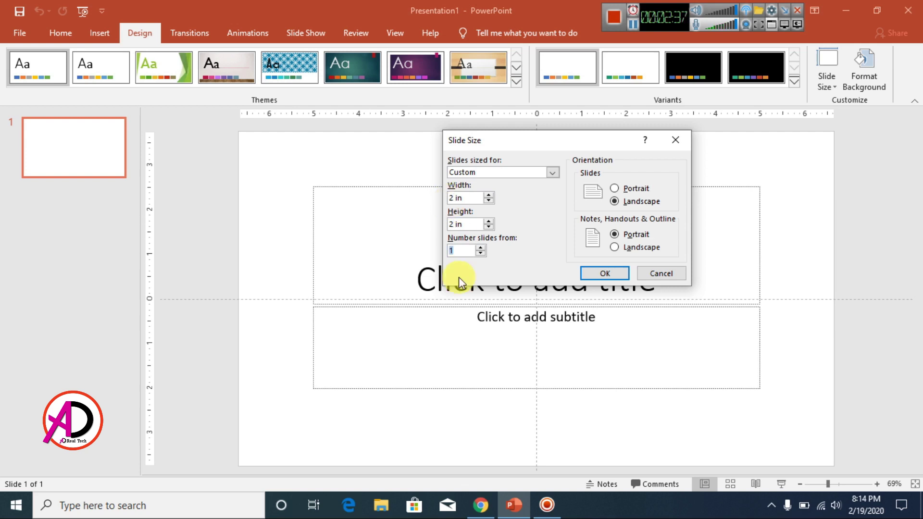
{"action": "left_click", "coordinate": [613, 273]}
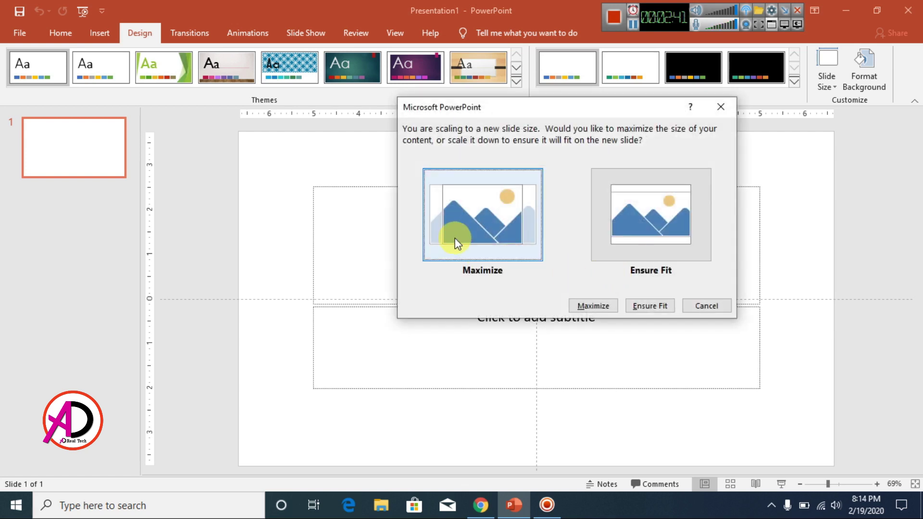
{"action": "left_click", "coordinate": [585, 305]}
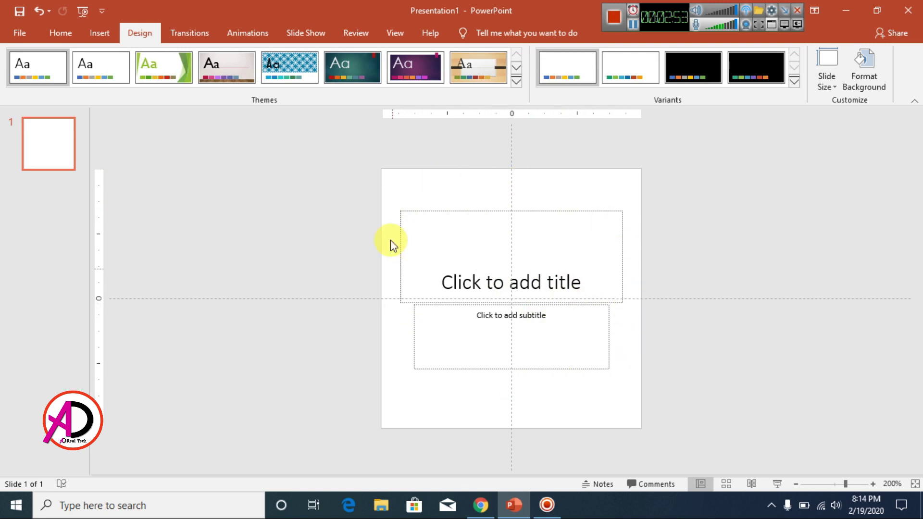
- Marquee-select the empty title and subtitle placeholders and delete them
{"action": "mouse_move", "coordinate": [390, 186]}
{"action": "left_mouse_down"}
{"action": "mouse_move", "coordinate": [428, 226]}
{"action": "mouse_move", "coordinate": [585, 340]}
{"action": "mouse_move", "coordinate": [635, 386]}
{"action": "mouse_move", "coordinate": [639, 401]}
{"action": "left_mouse_up"}
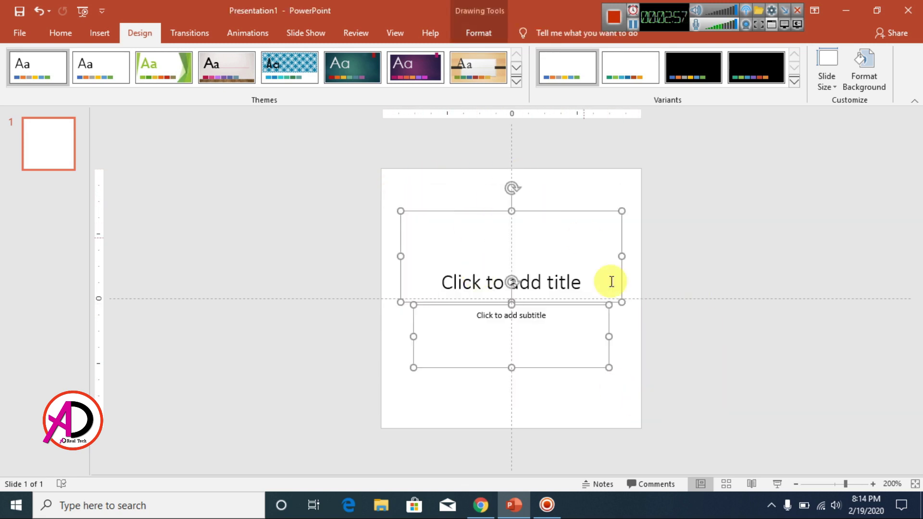
{"action": "key", "text": "Delete"}
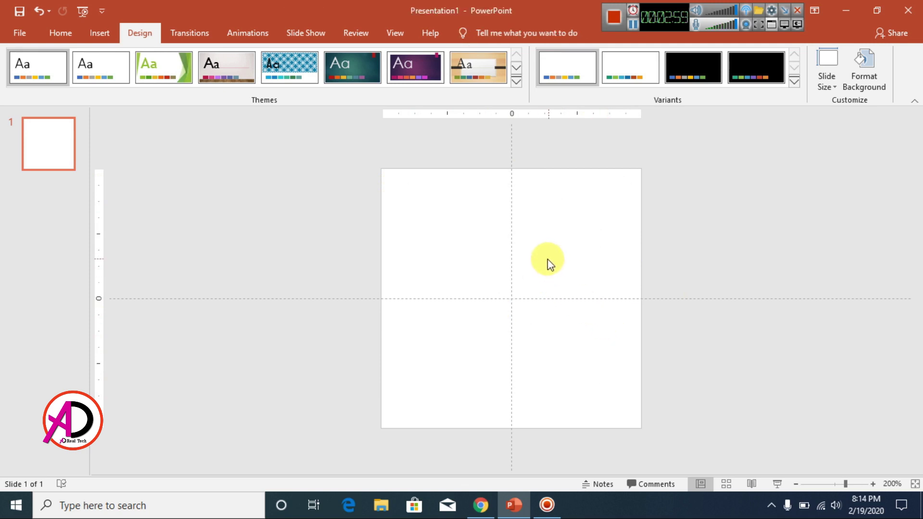
{"action": "scroll", "coordinate": [543, 273], "scroll_direction": "up", "scroll_amount": 5, "text": "ctrl"}
{"action": "scroll", "coordinate": [543, 274], "scroll_direction": "down", "scroll_amount": 5}
{"action": "left_click", "coordinate": [98, 33]}
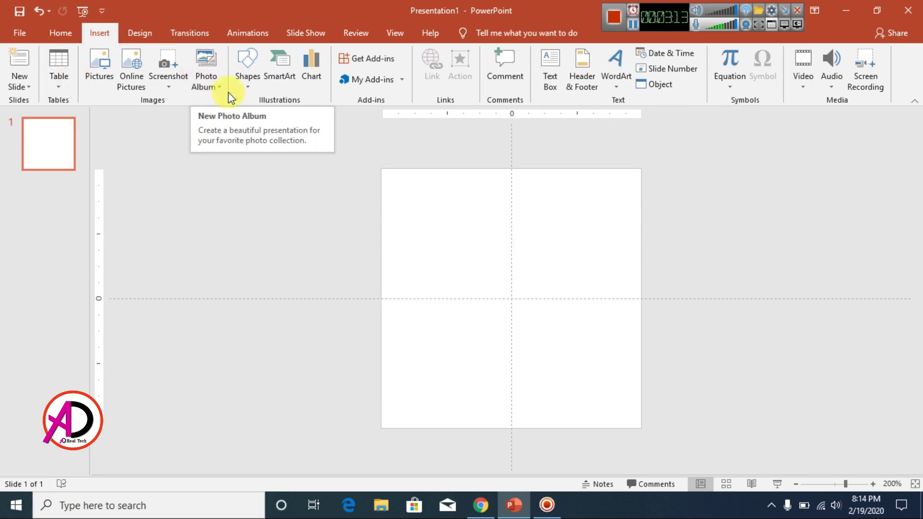
- Draw a 1.69 in Circle: Hollow shape, centre it, thin its band and nudge it down
{"action": "left_click", "coordinate": [247, 82]}
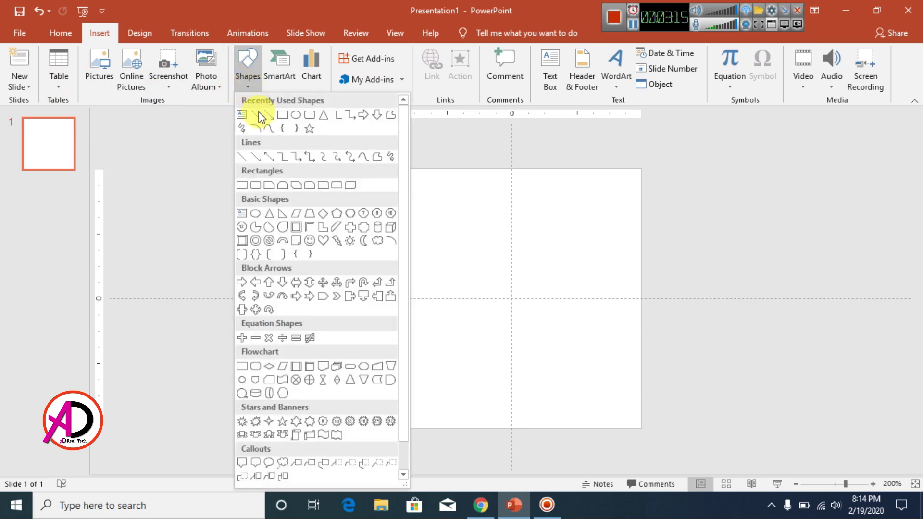
{"action": "left_click", "coordinate": [258, 245]}
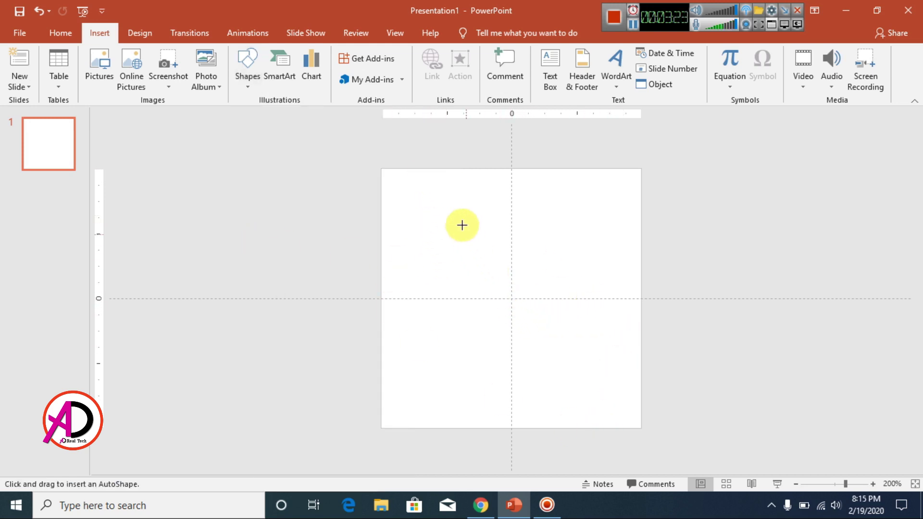
{"action": "left_click_drag", "start_coordinate": [425, 182], "coordinate": [621, 407]}
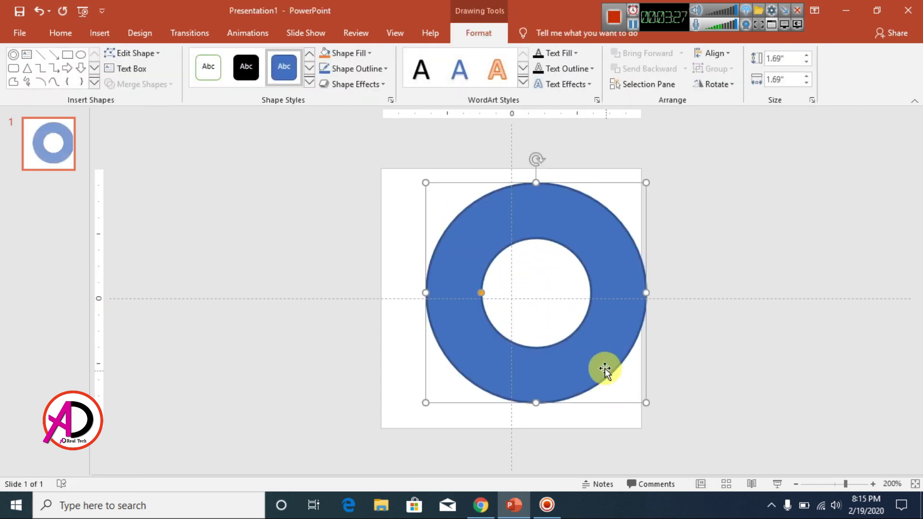
{"action": "left_click_drag", "start_coordinate": [605, 369], "coordinate": [579, 363]}
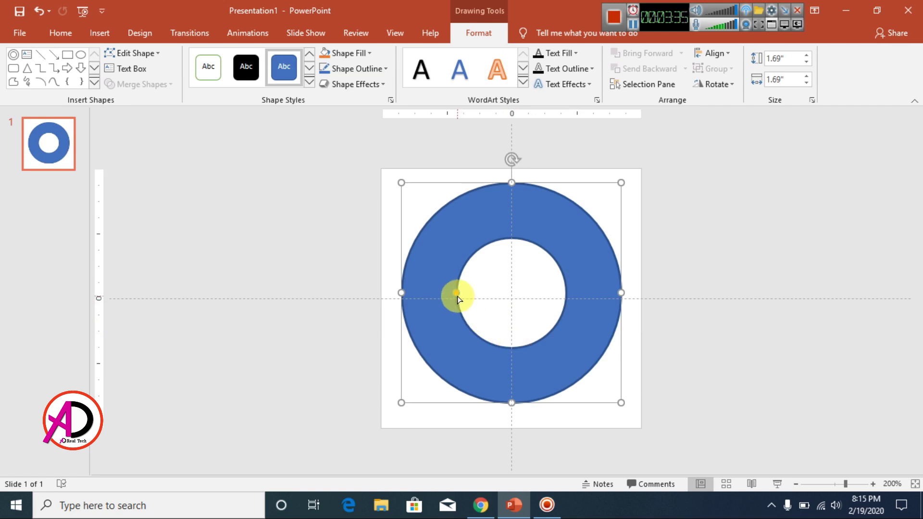
{"action": "left_click_drag", "start_coordinate": [456, 295], "coordinate": [416, 297]}
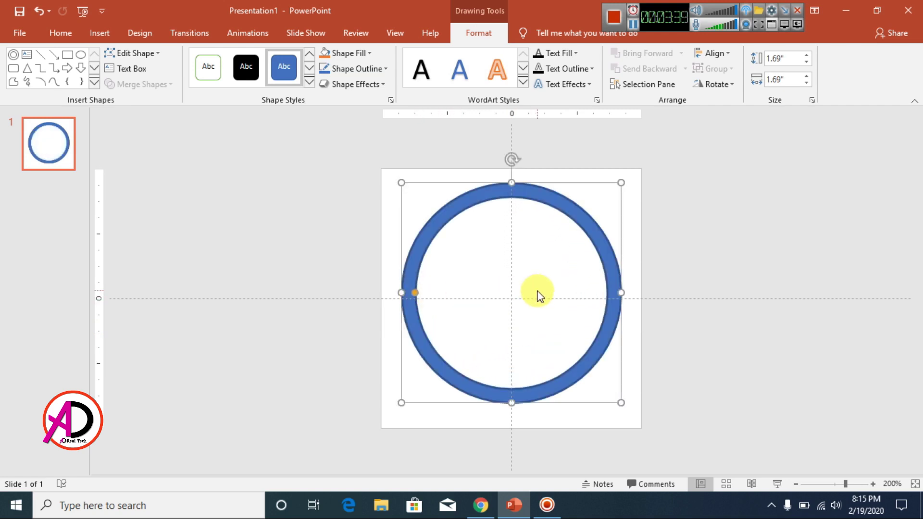
{"action": "key", "text": "ctrl+Down"}
{"action": "key", "text": "ctrl+Down"}
{"action": "key", "text": "ctrl+Down"}
{"action": "key", "text": "ctrl+Down"}
{"action": "key", "text": "ctrl+Down"}
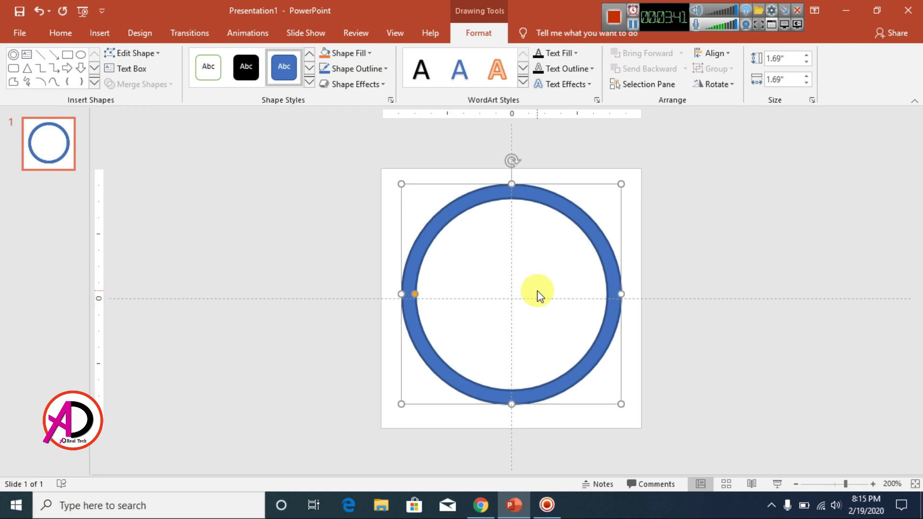
{"action": "key", "text": "ctrl+Down"}
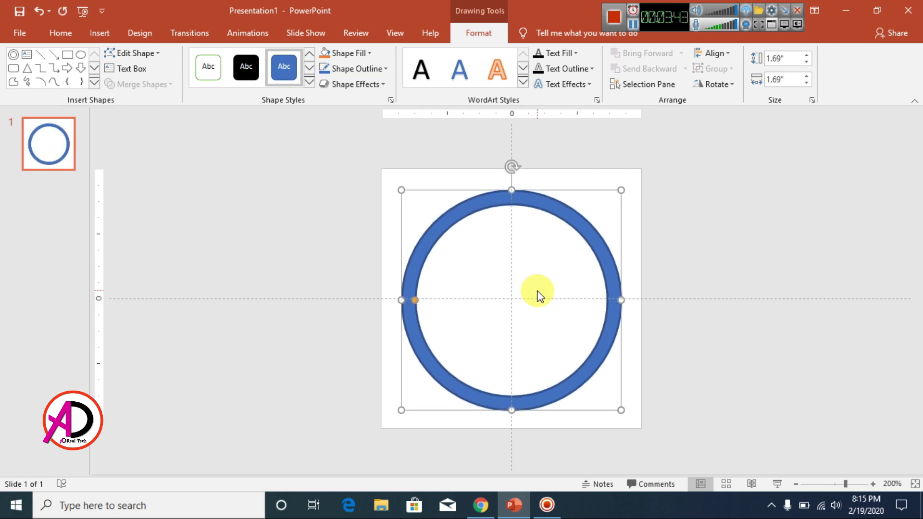
{"action": "left_click", "coordinate": [716, 349]}
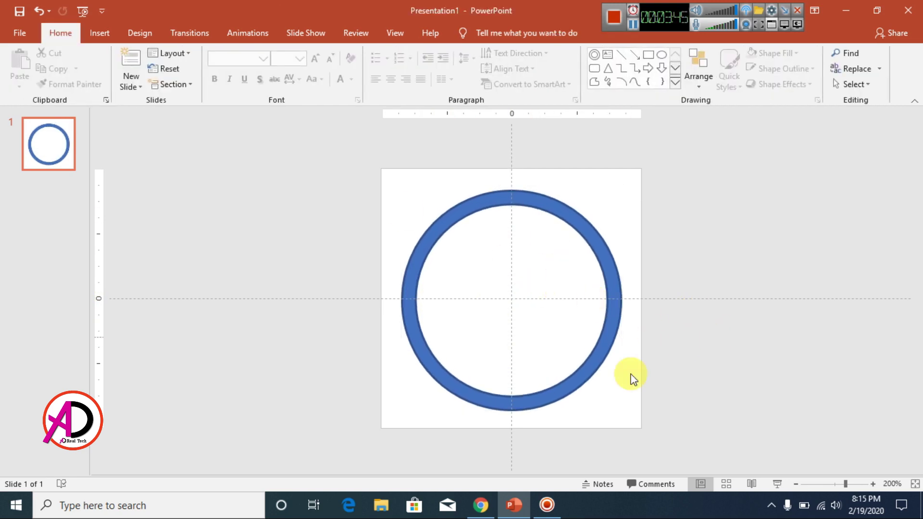
- Draw a small rectangle bar across the ring's upper-left edge
{"action": "left_click", "coordinate": [101, 34]}
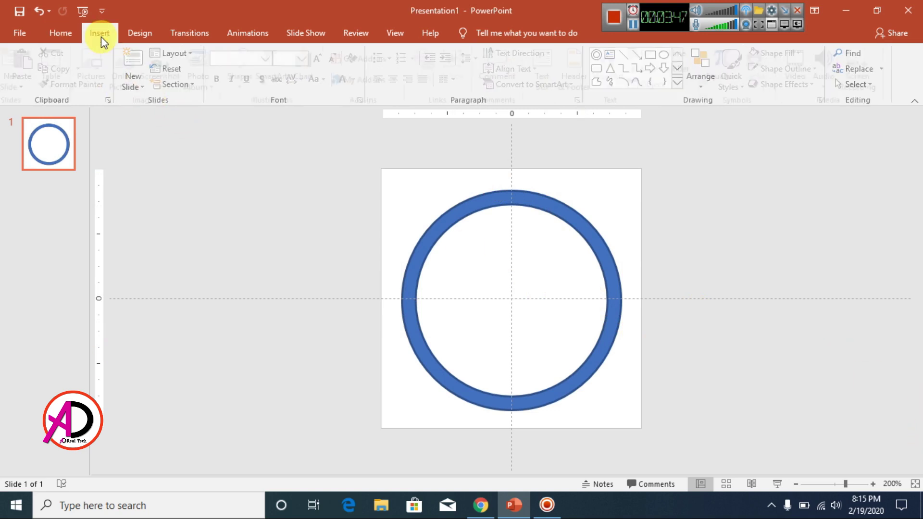
{"action": "left_click", "coordinate": [250, 74]}
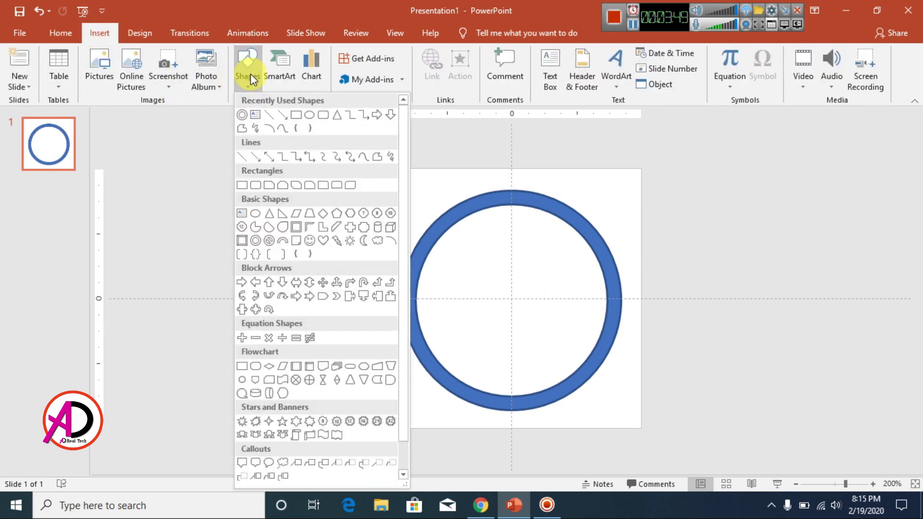
{"action": "left_click", "coordinate": [297, 116]}
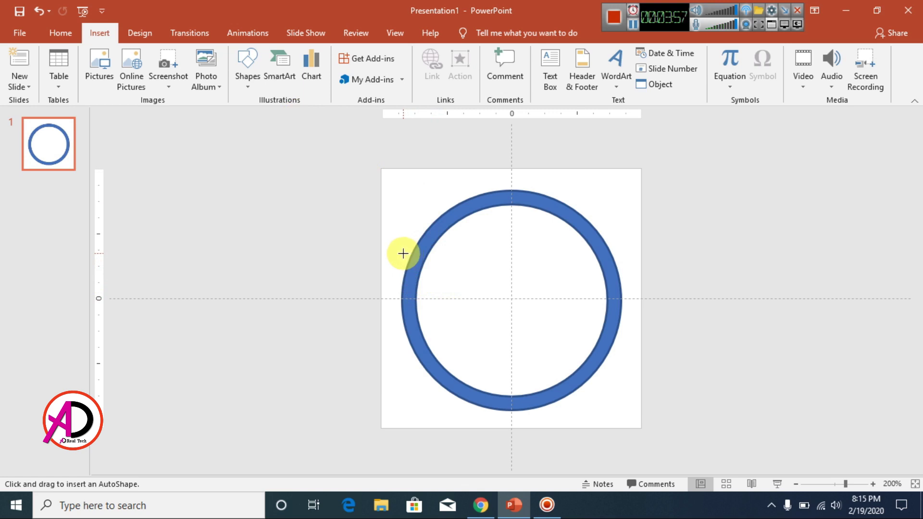
{"action": "left_click_drag", "start_coordinate": [402, 253], "coordinate": [442, 261]}
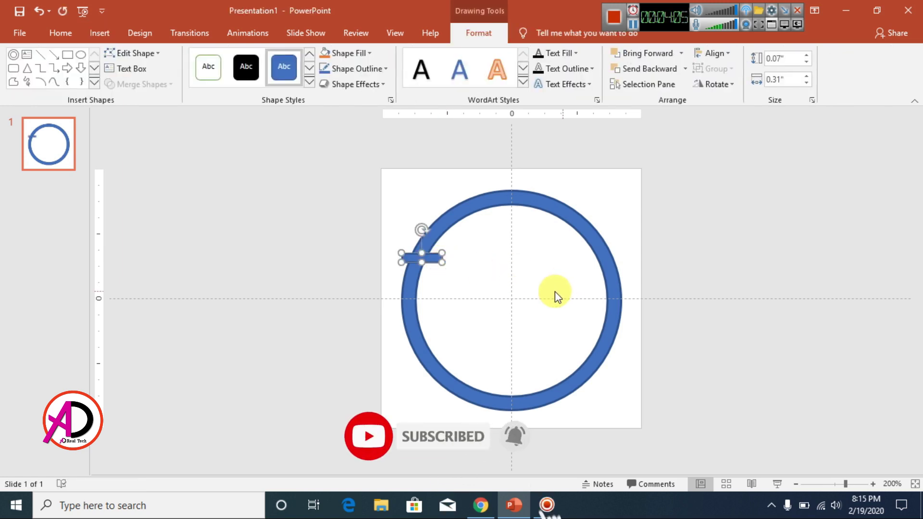
{"action": "key", "text": "ctrl+Left"}
{"action": "key", "text": "ctrl+Left"}
{"action": "key", "text": "ctrl+Left"}
{"action": "key", "text": "ctrl+Left"}
{"action": "key", "text": "ctrl+Left"}
{"action": "key", "text": "ctrl+Left"}
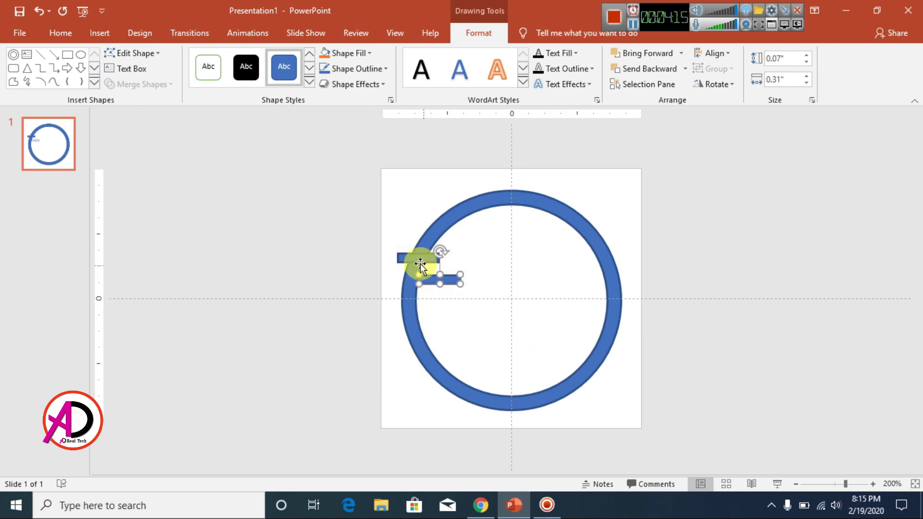
- Ctrl-drag a copy of the bar onto the ring's lower-right edge and select both bars
{"action": "left_click_drag", "start_coordinate": [428, 266], "coordinate": [623, 325]}
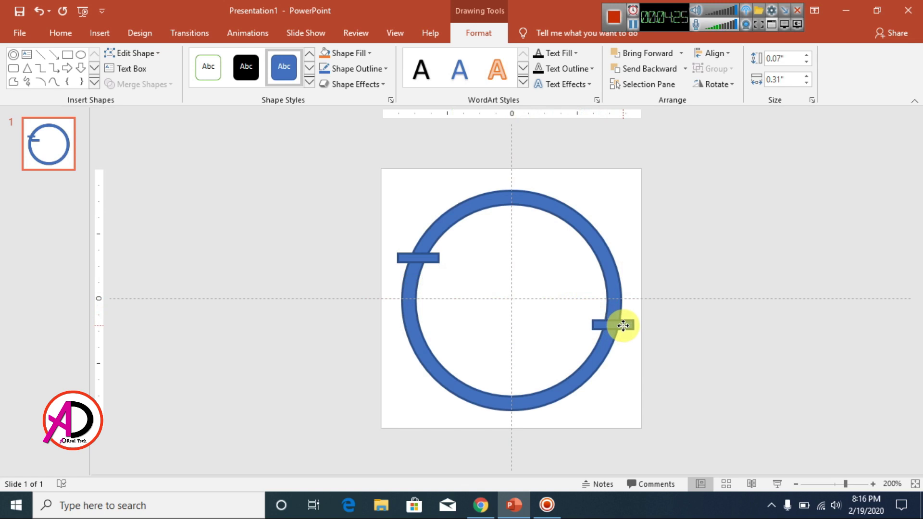
{"action": "left_click_drag", "start_coordinate": [623, 326], "coordinate": [619, 338]}
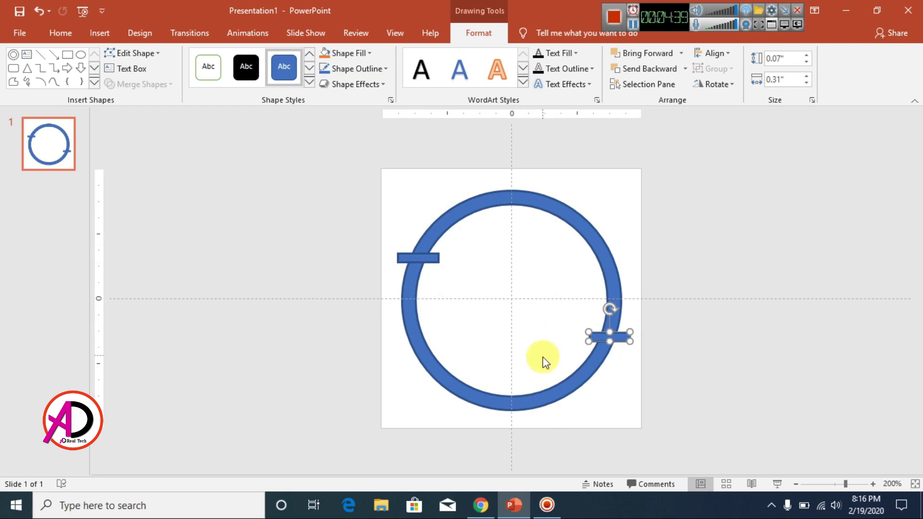
{"action": "left_click", "coordinate": [422, 259], "text": "ctrl"}
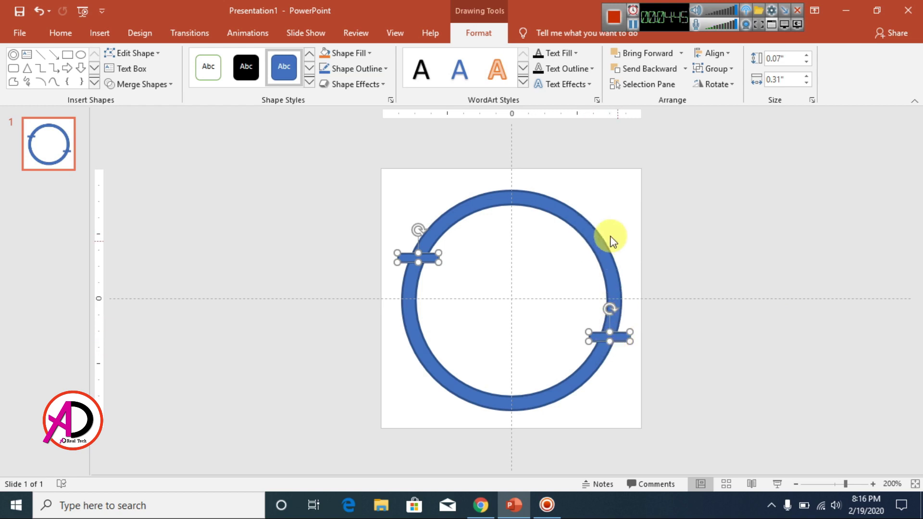
- Fragment the ring and both bars with Merge Shapes > Fragment
{"action": "left_click", "coordinate": [593, 236], "text": "ctrl"}
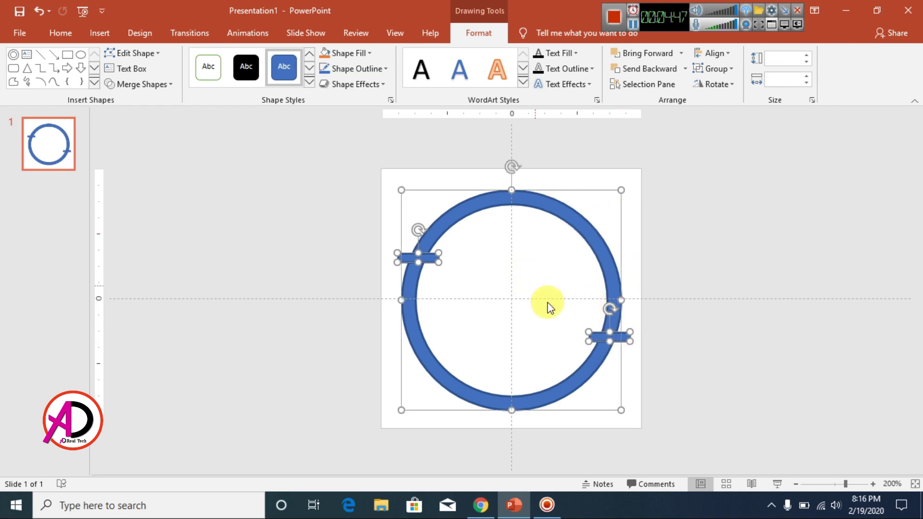
{"action": "left_click", "coordinate": [140, 85]}
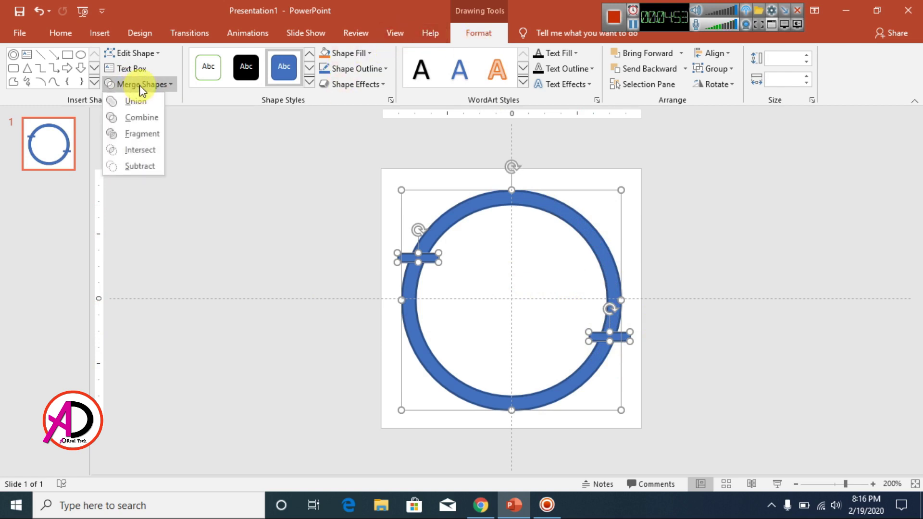
{"action": "left_click", "coordinate": [140, 134]}
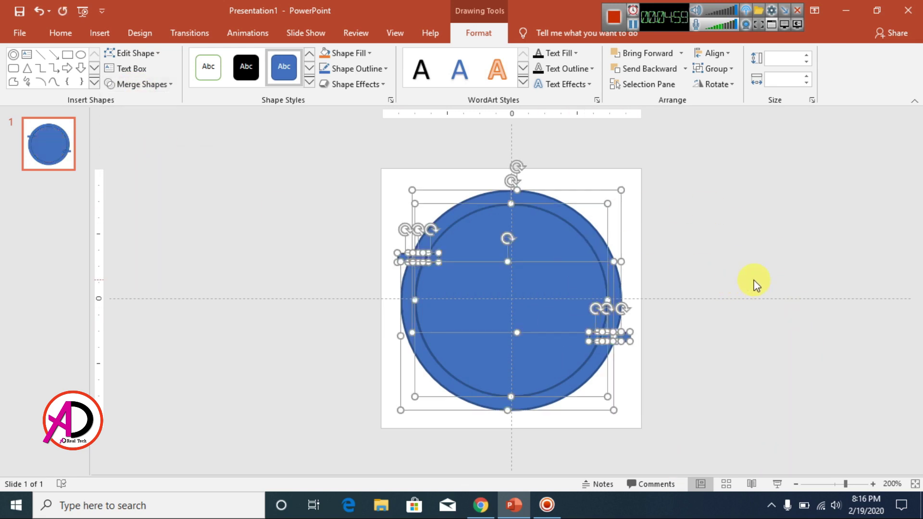
{"action": "left_click", "coordinate": [683, 269]}
- Delete the inner disc and the leftover bar fragments, leaving two separate arcs
{"action": "left_click", "coordinate": [627, 339]}
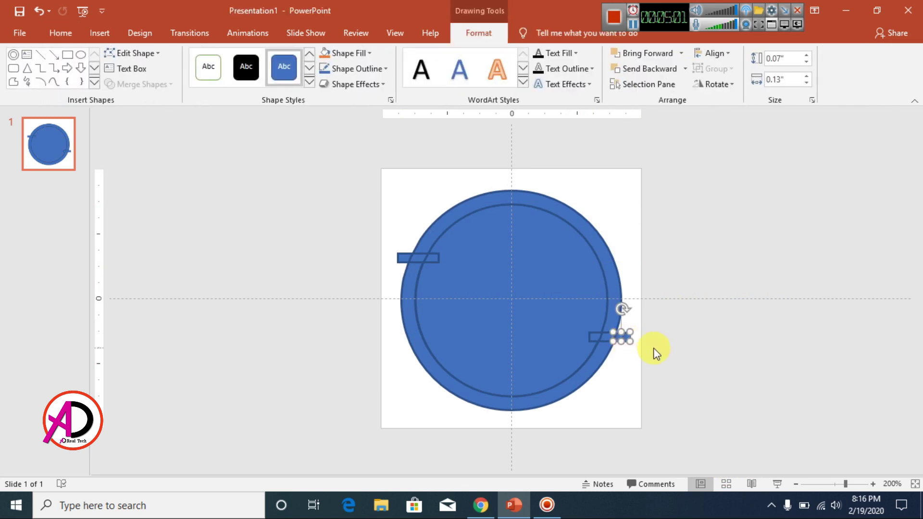
{"action": "left_click", "coordinate": [596, 338]}
{"action": "left_click", "coordinate": [596, 337]}
{"action": "left_click", "coordinate": [607, 342]}
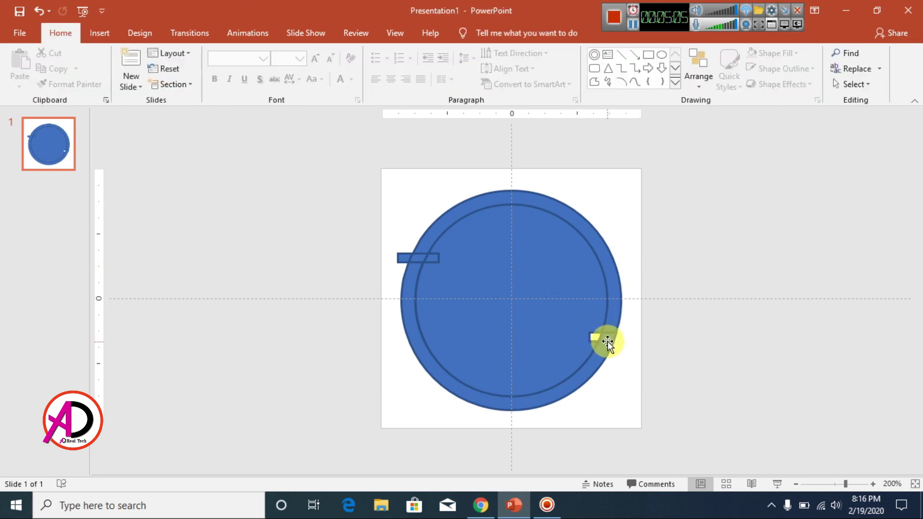
{"action": "left_click", "coordinate": [607, 337]}
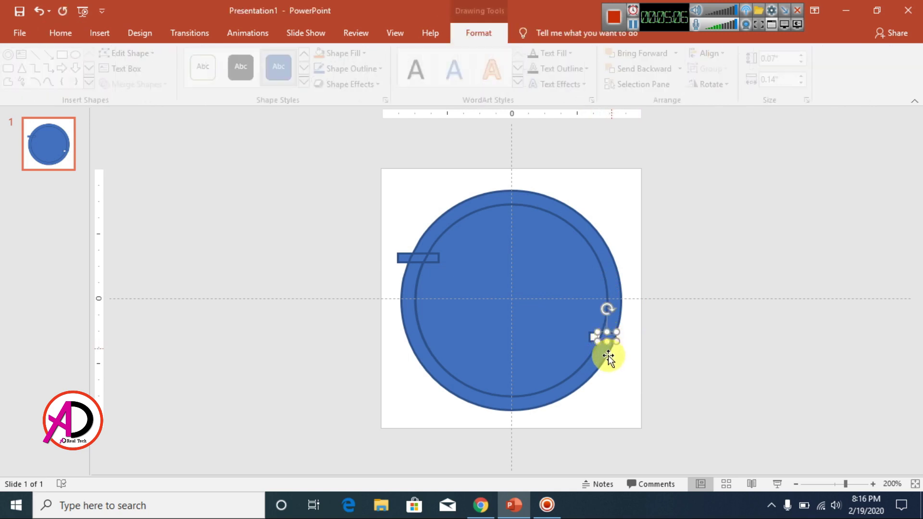
{"action": "left_click", "coordinate": [566, 334]}
{"action": "key", "text": "Delete"}
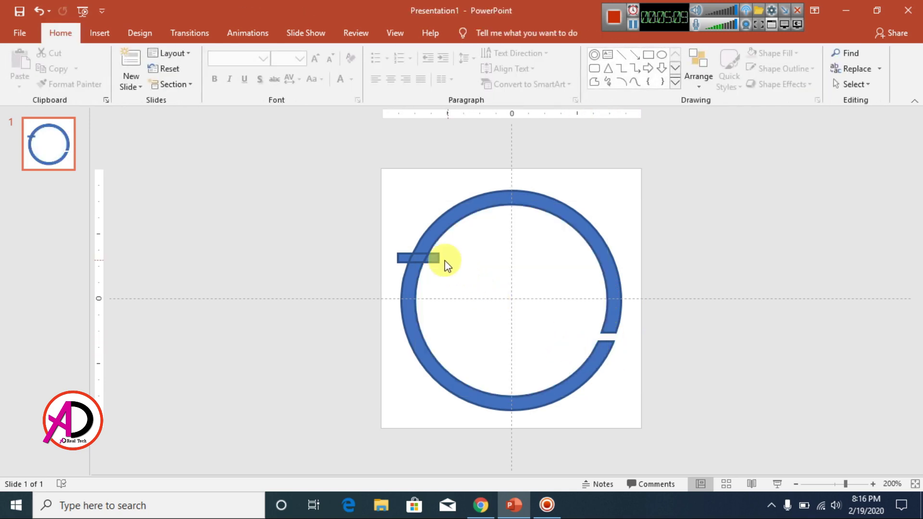
{"action": "left_click", "coordinate": [431, 270]}
{"action": "left_click", "coordinate": [422, 258]}
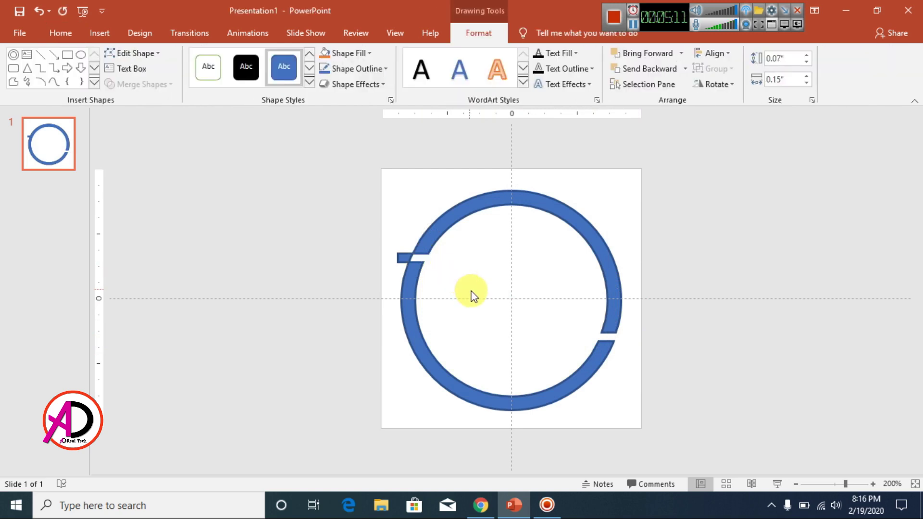
{"action": "left_click", "coordinate": [419, 267]}
{"action": "left_click", "coordinate": [408, 259]}
{"action": "left_click", "coordinate": [651, 331]}
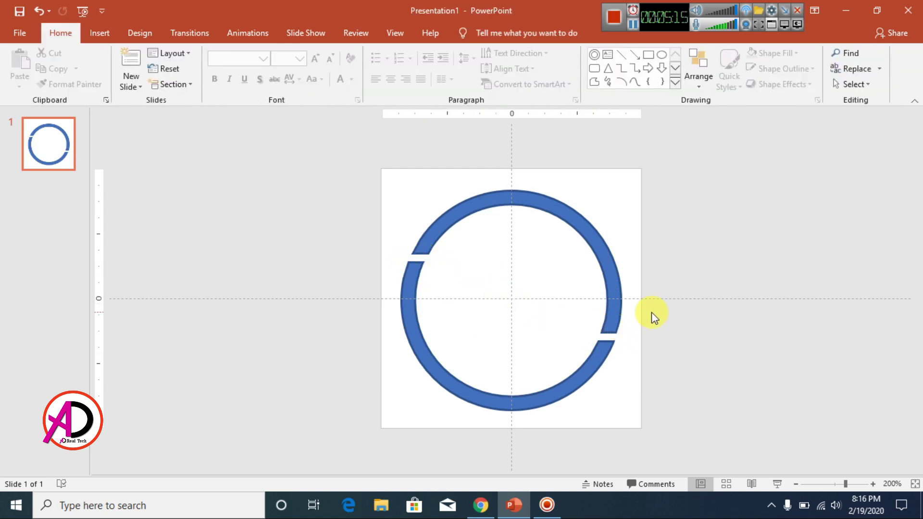
{"action": "left_click_drag", "start_coordinate": [569, 212], "coordinate": [574, 197]}
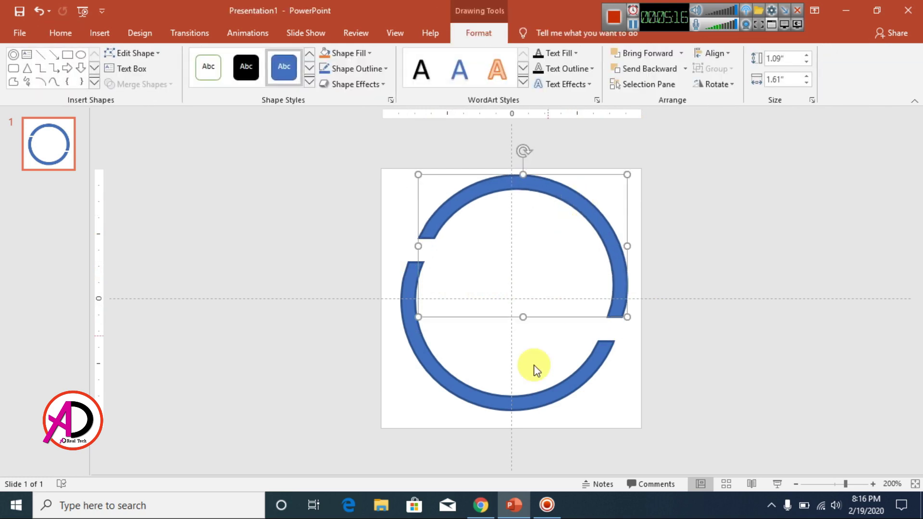
- Undo the accidental shift of the upper arc
{"action": "left_click", "coordinate": [542, 405]}
{"action": "key", "text": "ctrl+z"}
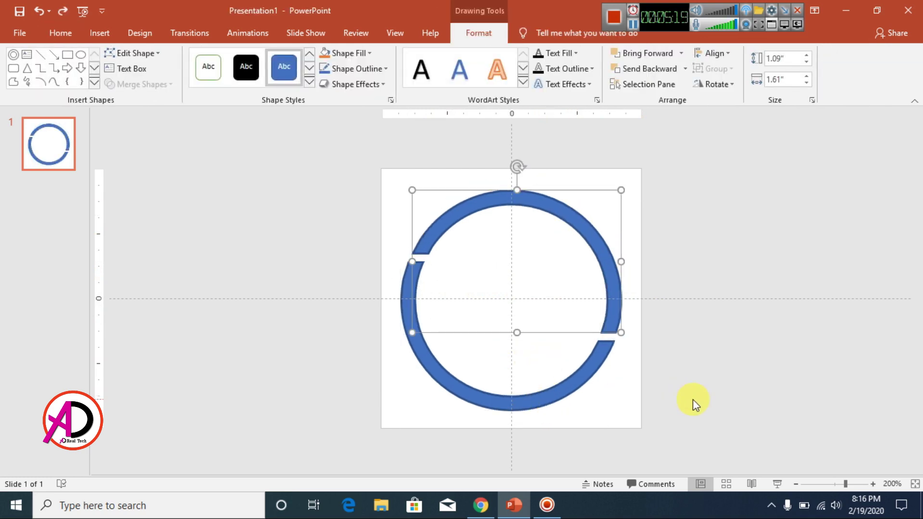
{"action": "left_click", "coordinate": [716, 391]}
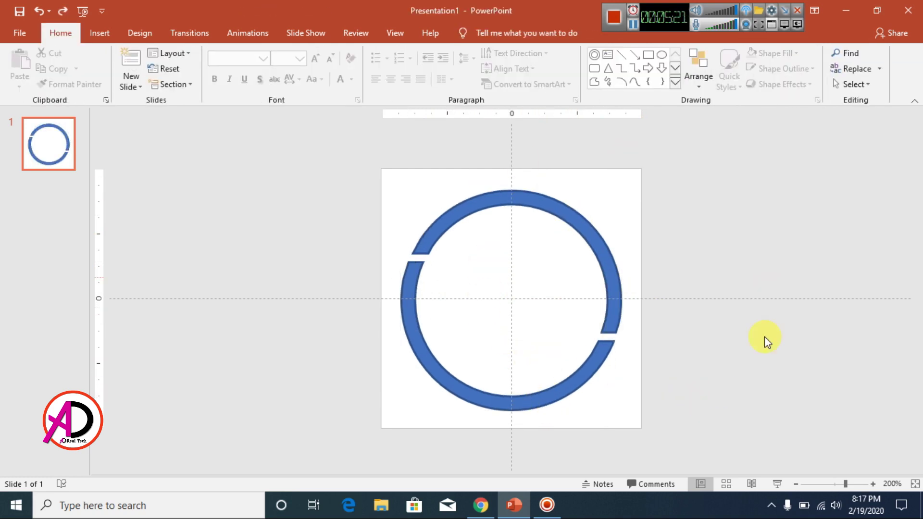
- Fill the upper arc with Red and set its outline to No Outline
{"action": "left_click", "coordinate": [505, 206]}
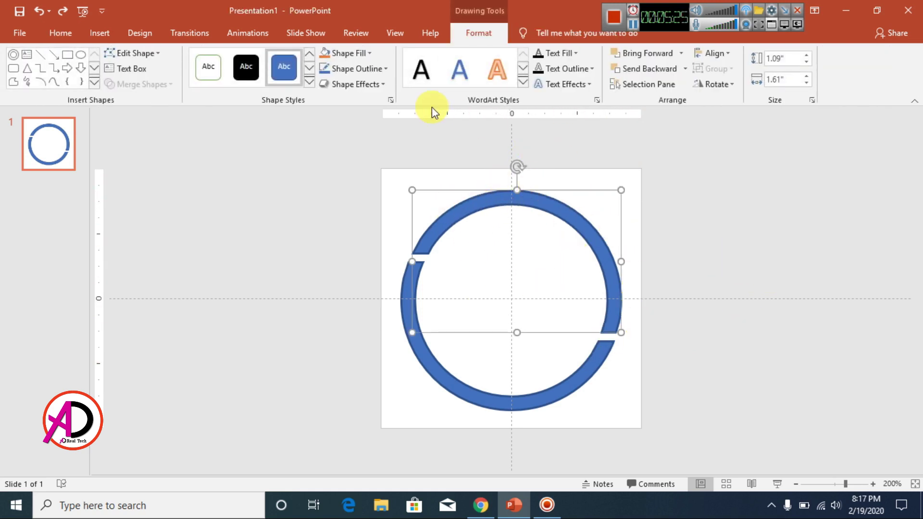
{"action": "left_click", "coordinate": [360, 58]}
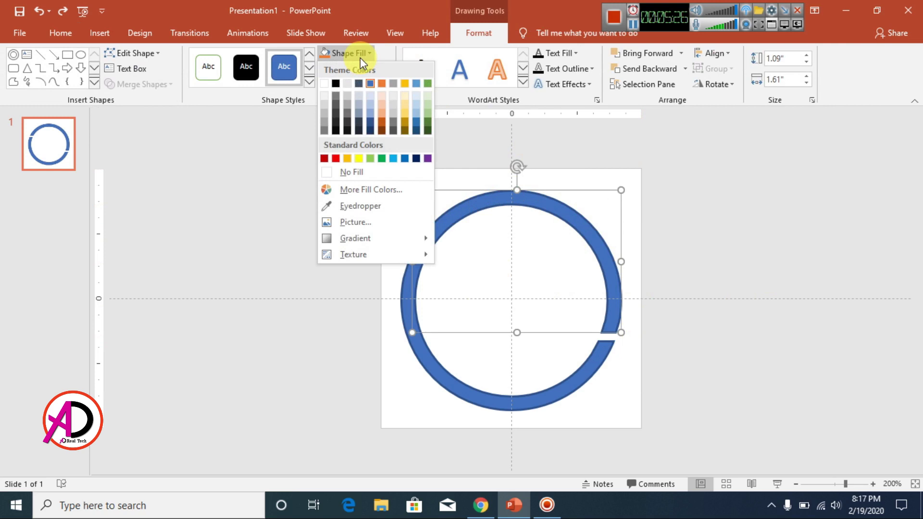
{"action": "left_click", "coordinate": [335, 159]}
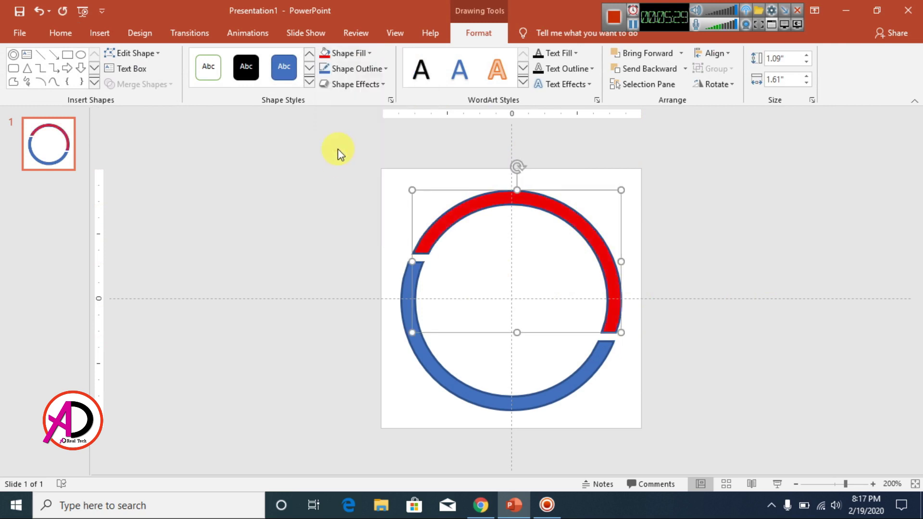
{"action": "left_click", "coordinate": [353, 73]}
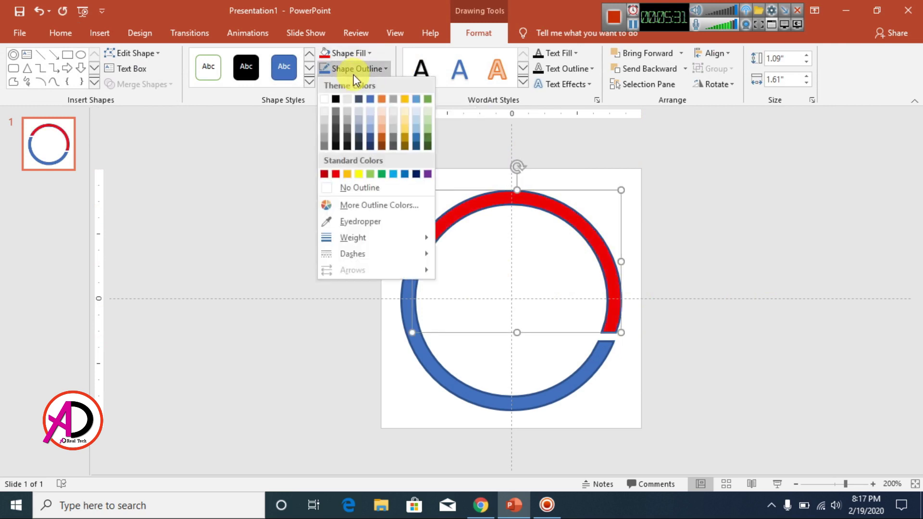
{"action": "left_click", "coordinate": [357, 186]}
{"action": "left_click", "coordinate": [794, 344]}
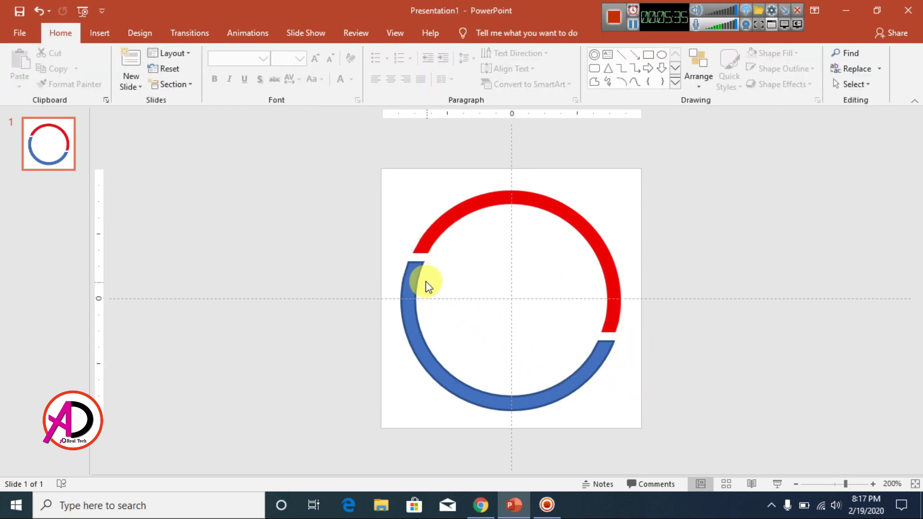
{"action": "left_click", "coordinate": [414, 271]}
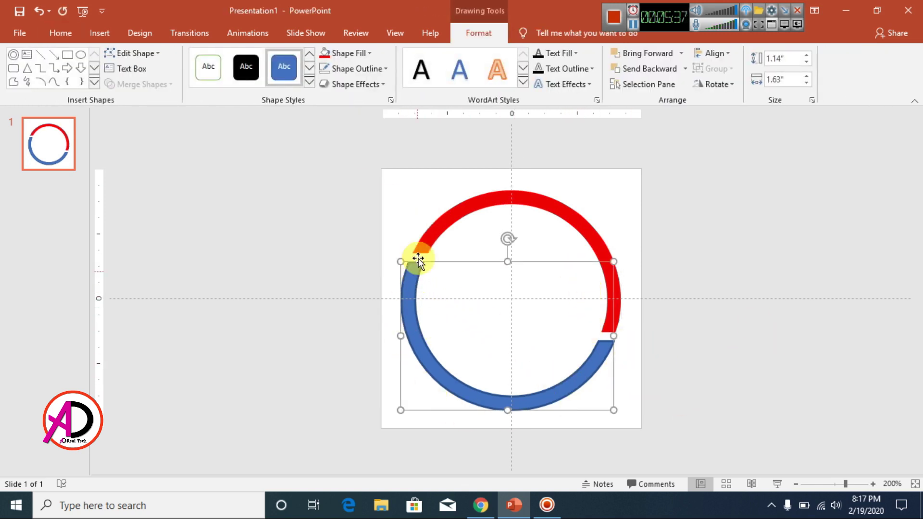
- Fill the lower arc with Dark Blue and remove its outline
{"action": "left_click", "coordinate": [348, 55]}
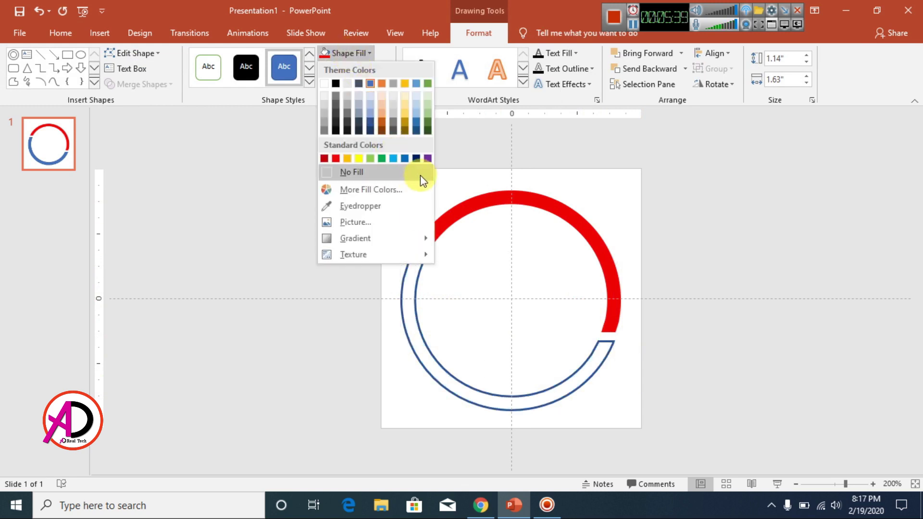
{"action": "left_click", "coordinate": [418, 156]}
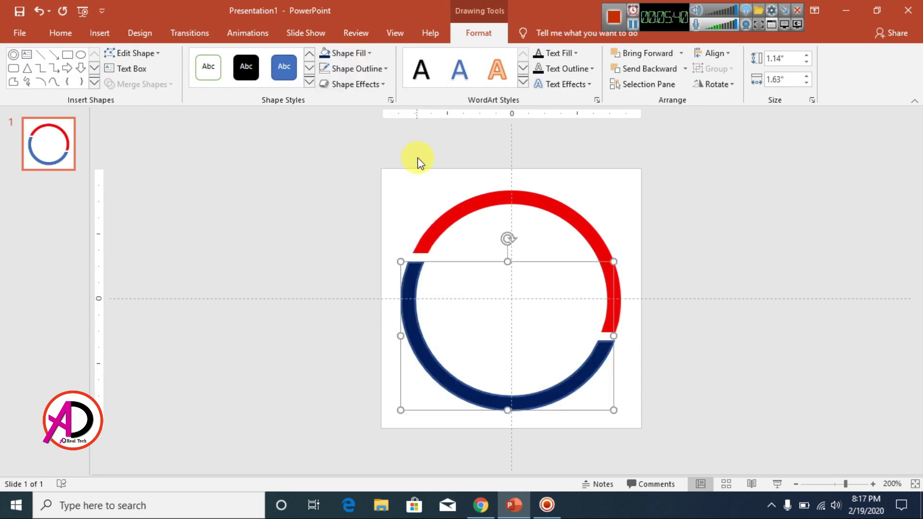
{"action": "left_click", "coordinate": [364, 69]}
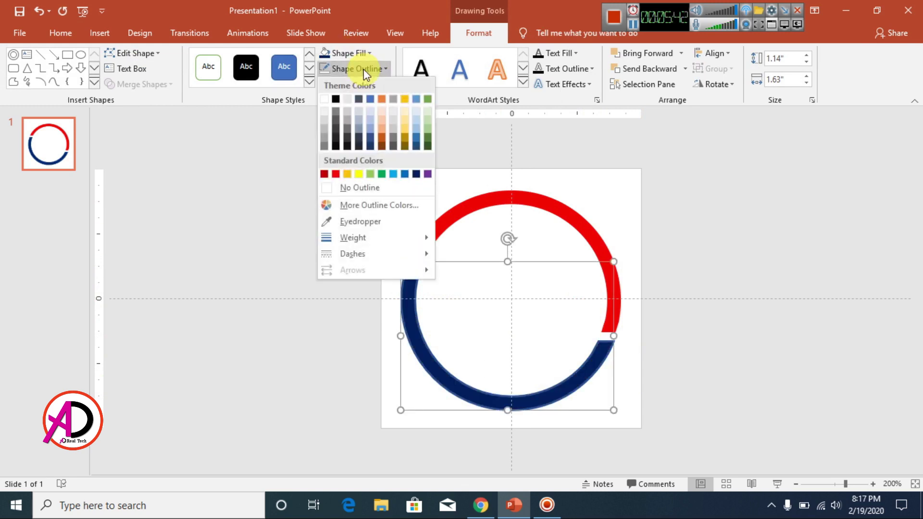
{"action": "left_click", "coordinate": [367, 187]}
{"action": "left_click", "coordinate": [768, 330]}
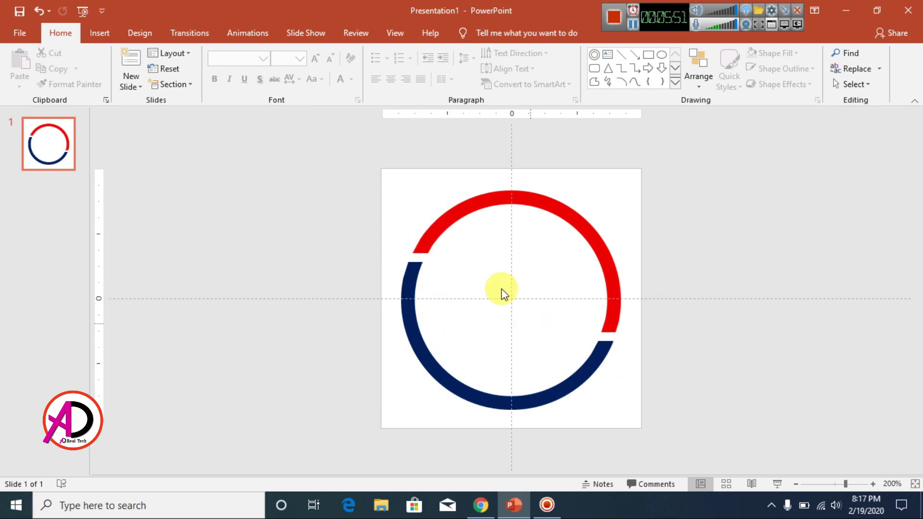
- Draw a thin 0.1 by 0.72 in rectangle from the left gap to the ring's centre
{"action": "left_click", "coordinate": [100, 34]}
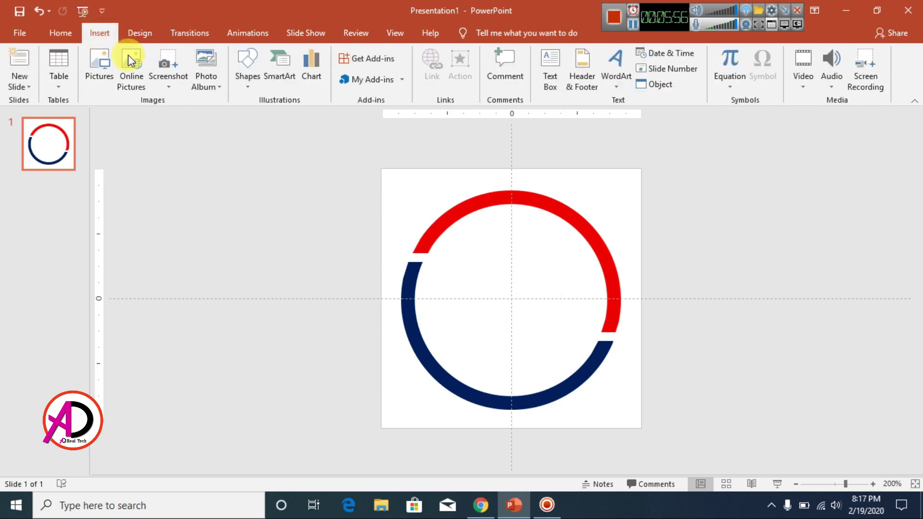
{"action": "left_click", "coordinate": [244, 83]}
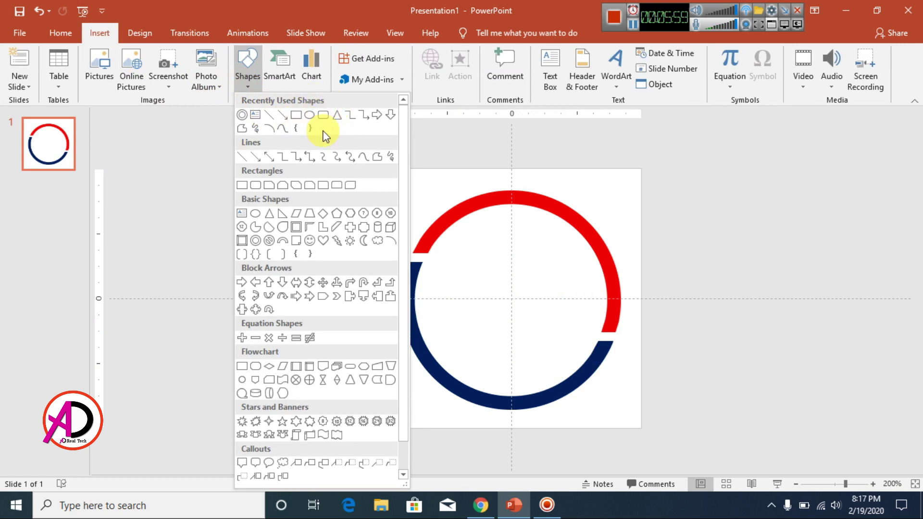
{"action": "left_click", "coordinate": [297, 114]}
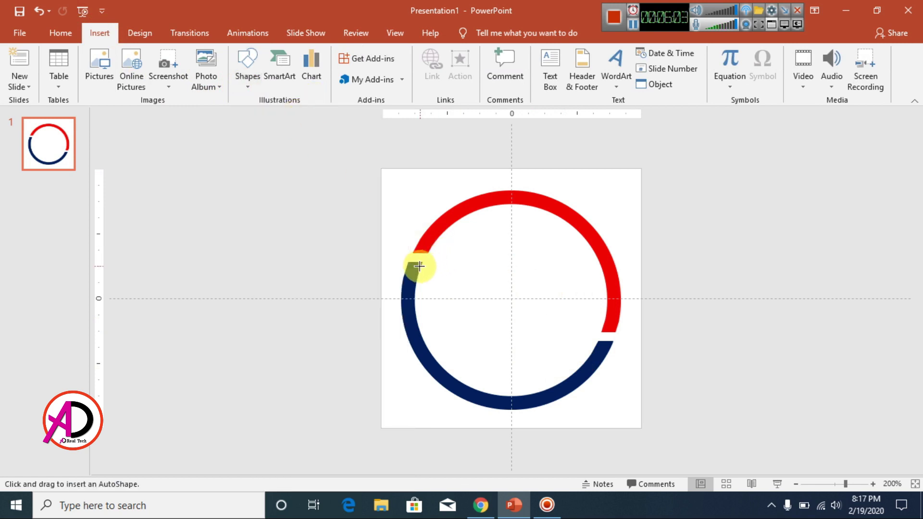
{"action": "mouse_move", "coordinate": [429, 269]}
{"action": "left_mouse_down"}
{"action": "mouse_move", "coordinate": [492, 295]}
{"action": "mouse_move", "coordinate": [524, 283]}
{"action": "mouse_move", "coordinate": [481, 270]}
{"action": "left_mouse_up"}
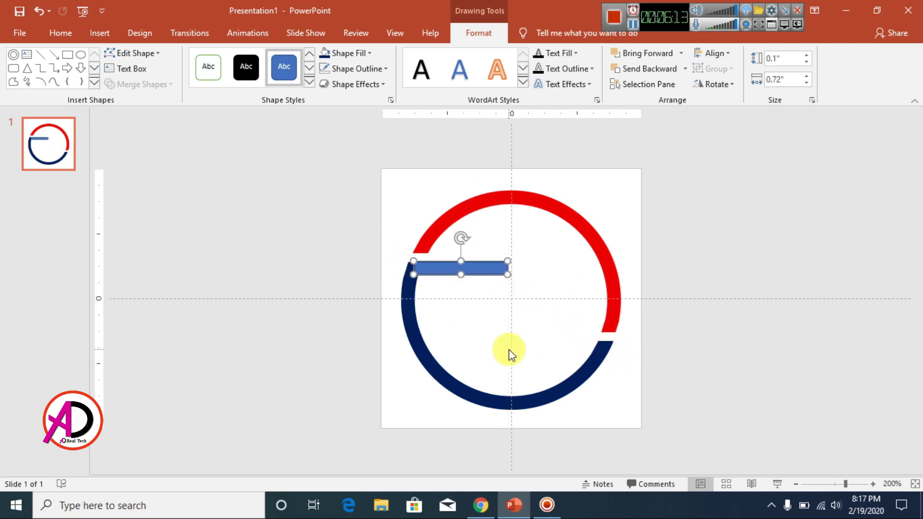
{"action": "scroll", "coordinate": [591, 319], "scroll_direction": "up", "scroll_amount": 5, "text": "ctrl"}
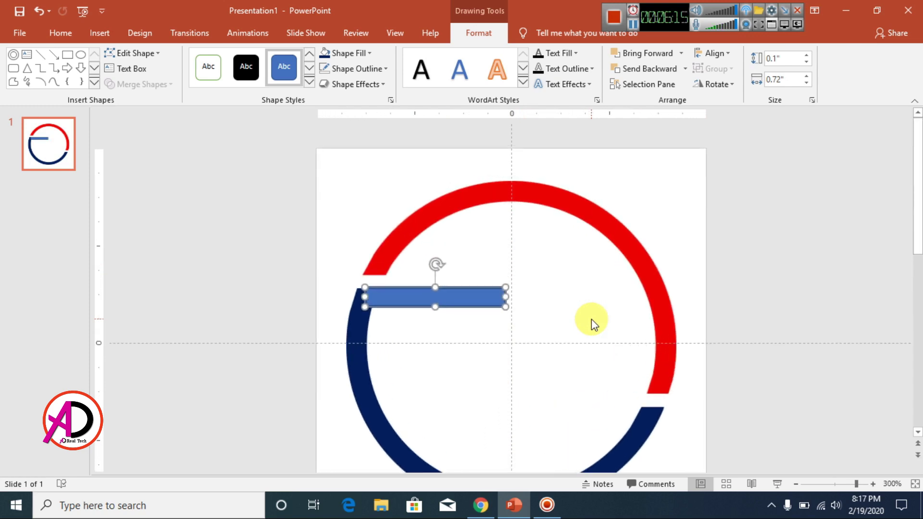
{"action": "scroll", "coordinate": [592, 320], "scroll_direction": "up", "scroll_amount": 10, "text": "ctrl"}
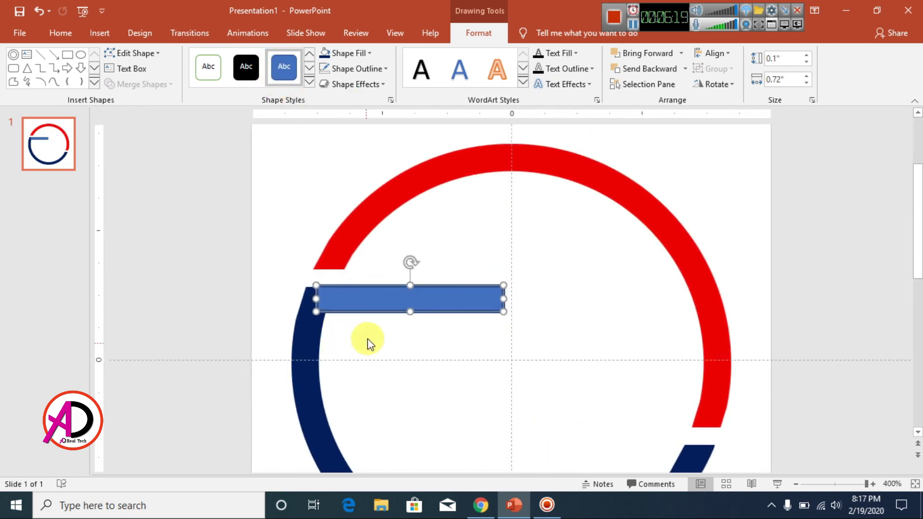
- Fill the bar Dark Blue with No Outline and fine-tune its vertical position
{"action": "left_click", "coordinate": [355, 54]}
{"action": "left_click", "coordinate": [417, 157]}
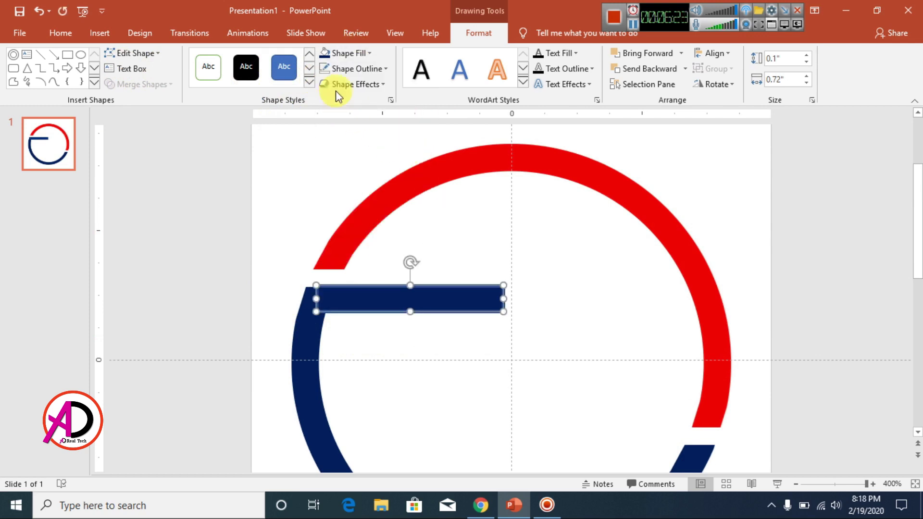
{"action": "left_click", "coordinate": [349, 69]}
{"action": "left_click", "coordinate": [372, 189]}
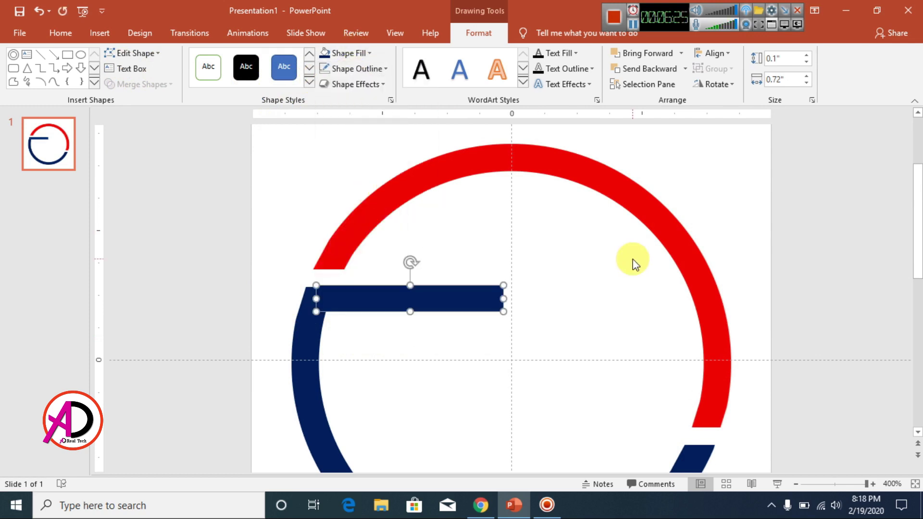
{"action": "key", "text": "ctrl+Down"}
{"action": "key", "text": "ctrl+Down"}
{"action": "key", "text": "ctrl+Down"}
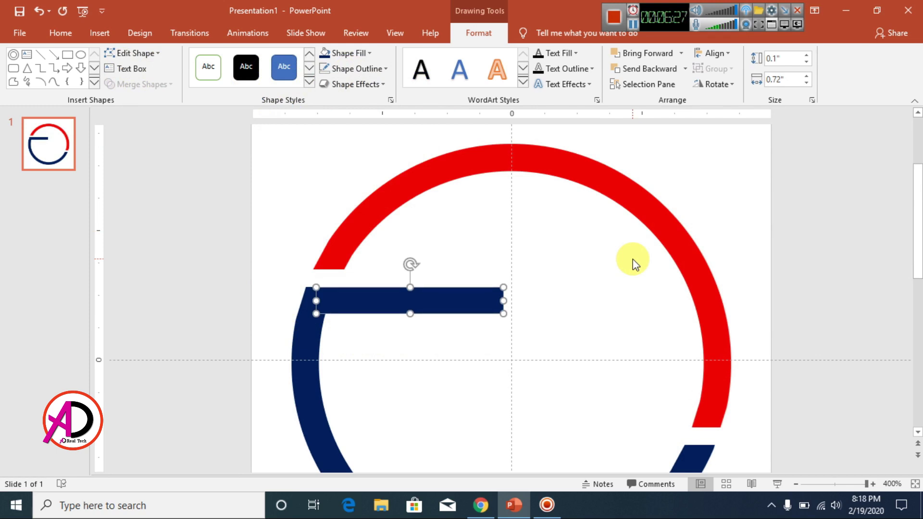
{"action": "key", "text": "ctrl+Down"}
{"action": "key", "text": "ctrl+Up"}
- Ctrl-drag a copy of the navy bar to the lower right, ending at the red arc
{"action": "left_click", "coordinate": [512, 301]}
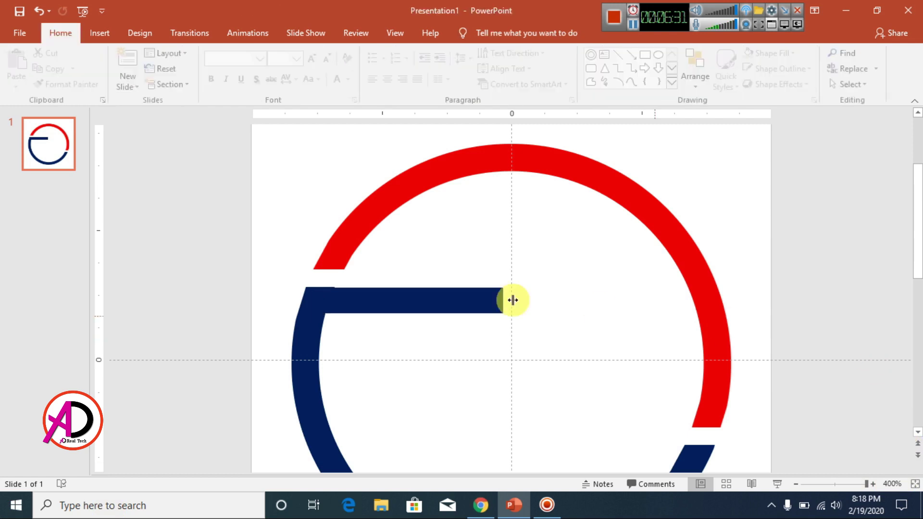
{"action": "scroll", "coordinate": [428, 334], "scroll_direction": "down", "scroll_amount": 6}
{"action": "scroll", "coordinate": [454, 353], "scroll_direction": "up", "scroll_amount": 5}
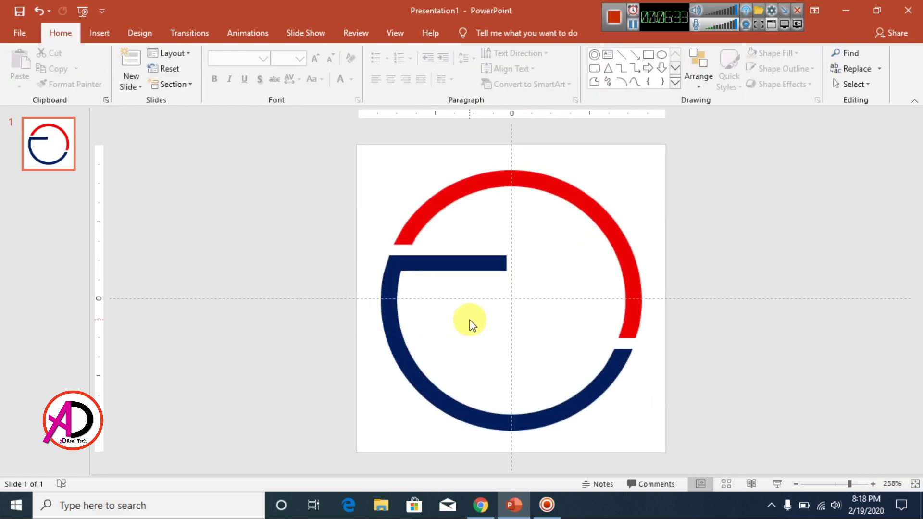
{"action": "scroll", "coordinate": [512, 323], "scroll_direction": "up", "scroll_amount": 3}
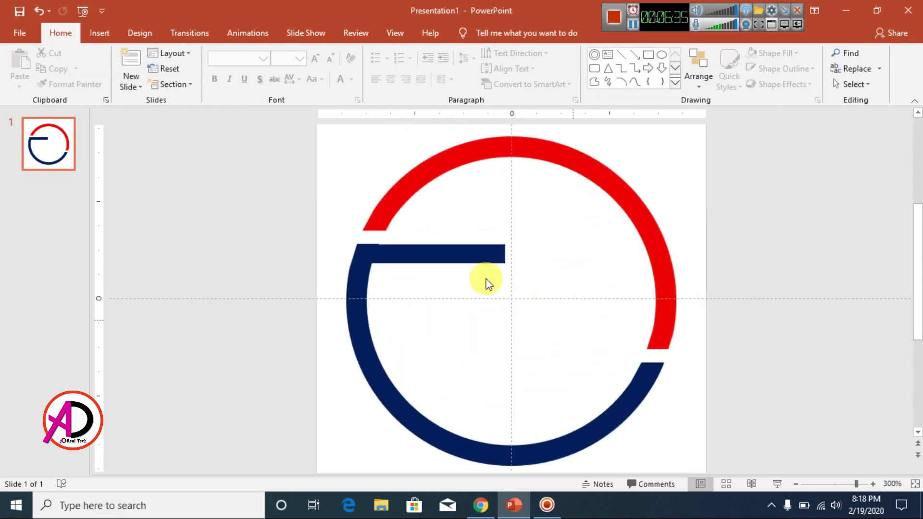
{"action": "left_click", "coordinate": [452, 257]}
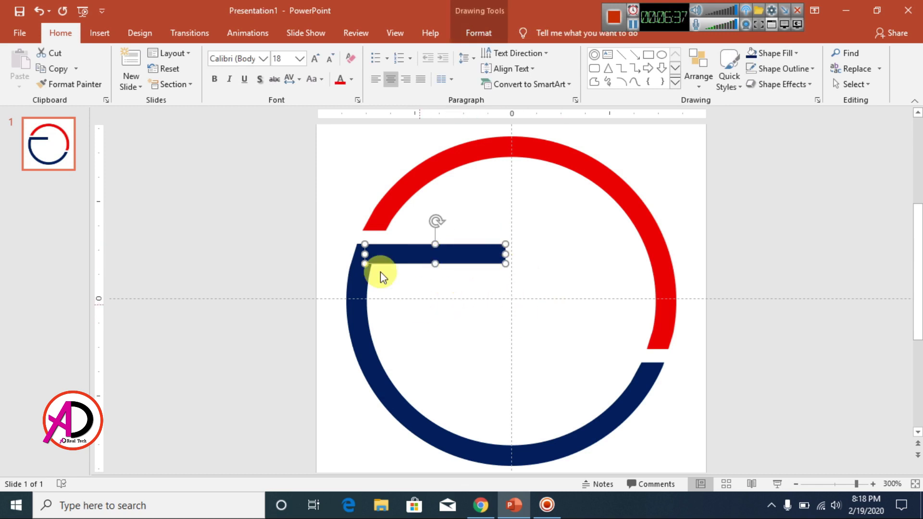
{"action": "left_click_drag", "start_coordinate": [426, 250], "coordinate": [611, 340]}
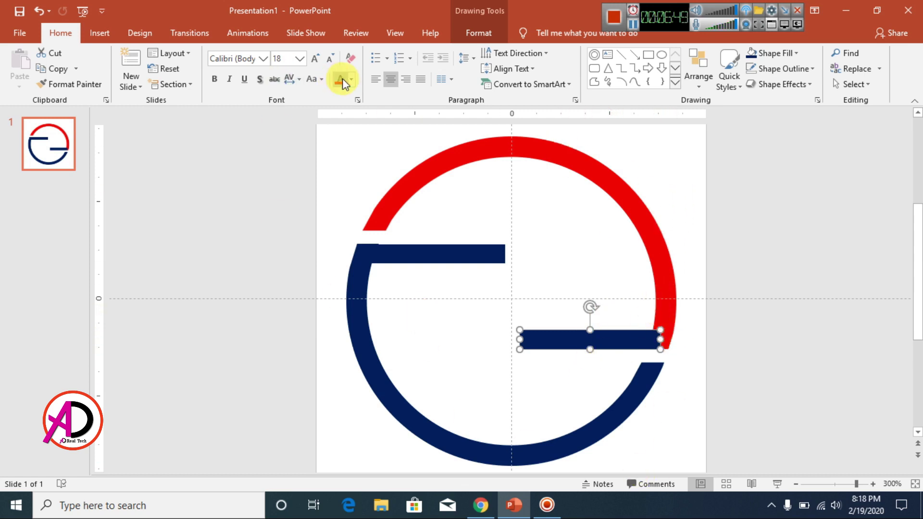
- Fill the copied bar with Red
{"action": "left_click", "coordinate": [485, 34]}
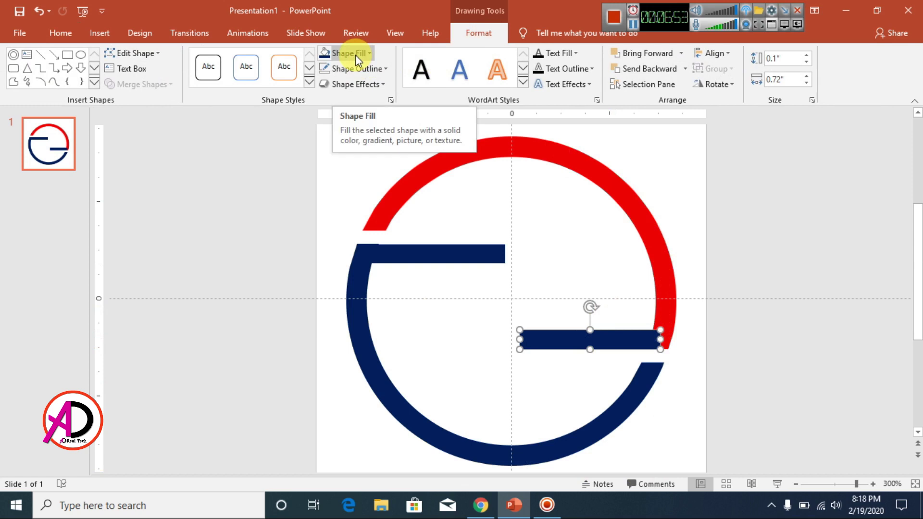
{"action": "left_click", "coordinate": [356, 55]}
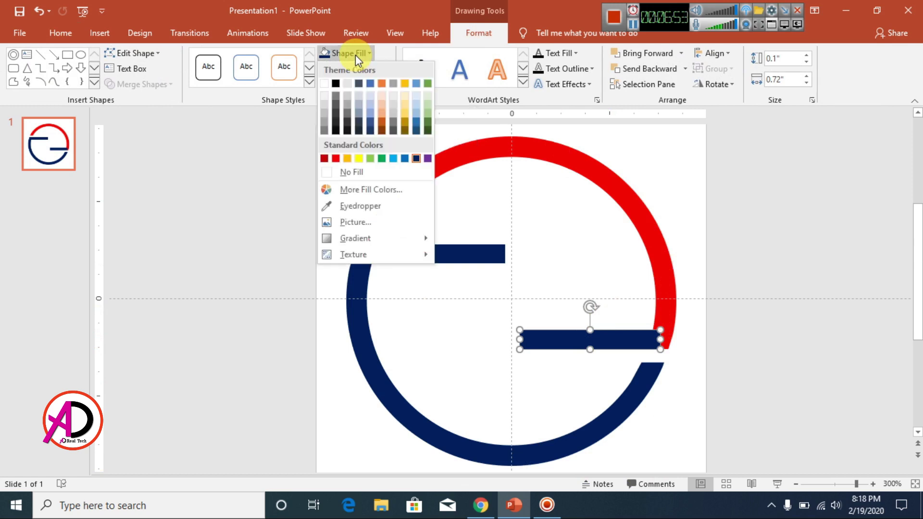
{"action": "left_click", "coordinate": [337, 160]}
{"action": "left_click", "coordinate": [772, 306]}
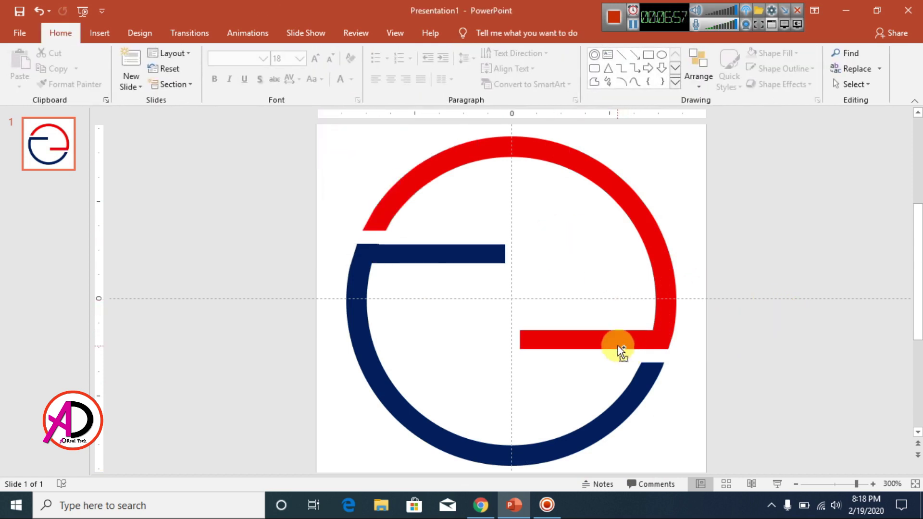
{"action": "scroll", "coordinate": [618, 345], "scroll_direction": "down", "scroll_amount": 10}
{"action": "scroll", "coordinate": [619, 353], "scroll_direction": "up", "scroll_amount": 10}
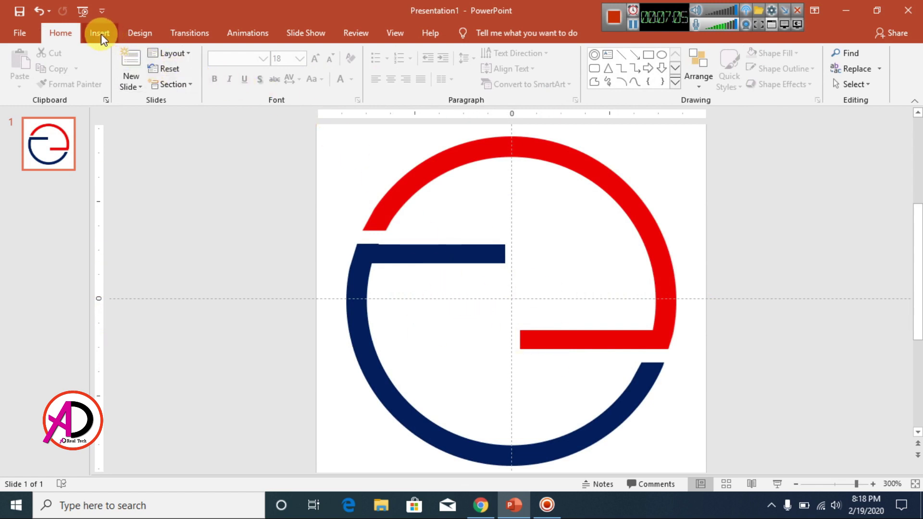
- Nudge the navy horizontal bar up slightly
{"action": "scroll", "coordinate": [535, 319], "scroll_direction": "up", "scroll_amount": 10}
{"action": "left_click", "coordinate": [478, 254]}
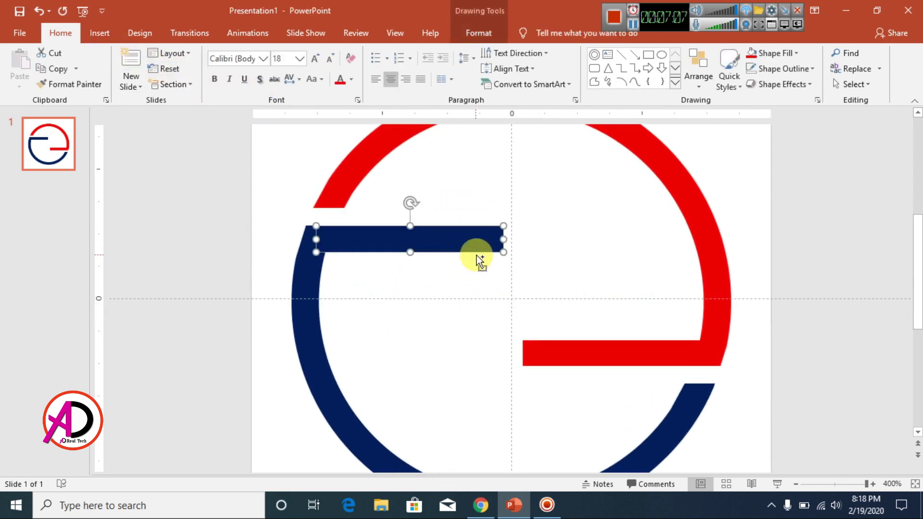
{"action": "key", "text": "ctrl+Up"}
{"action": "left_click", "coordinate": [865, 288]}
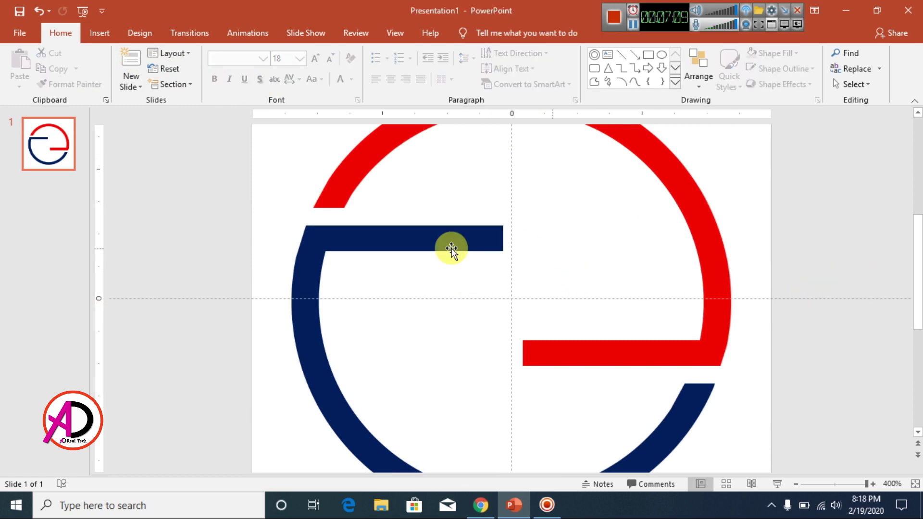
{"action": "scroll", "coordinate": [602, 295], "scroll_direction": "down", "scroll_amount": 10}
{"action": "left_click", "coordinate": [103, 33]}
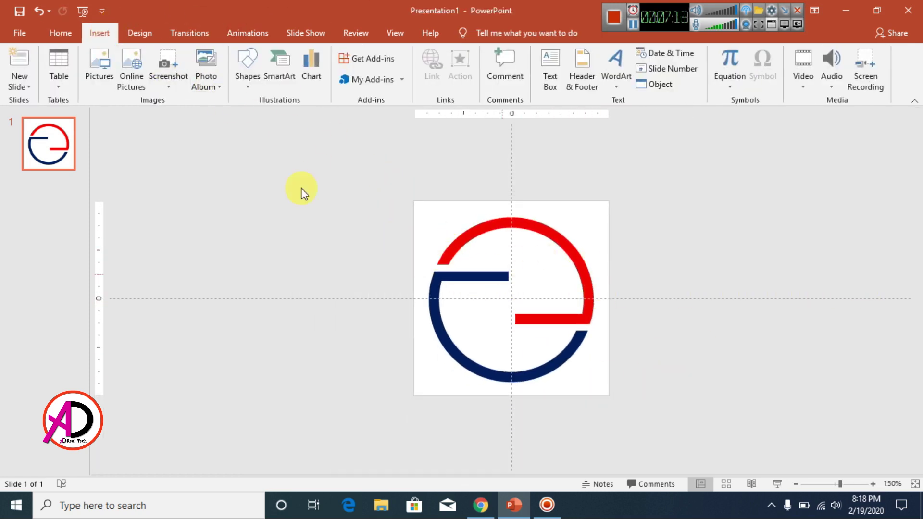
{"action": "left_click", "coordinate": [249, 83]}
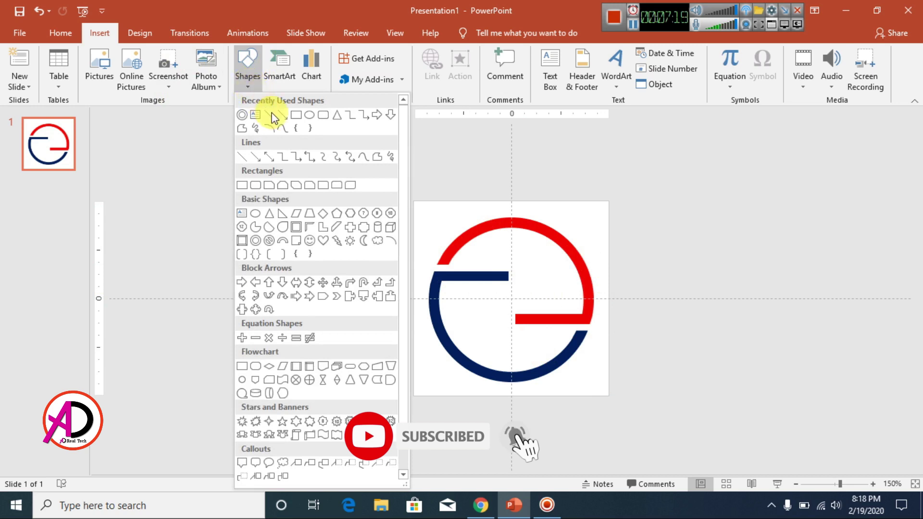
{"action": "left_click", "coordinate": [732, 293]}
- Copy the navy bar and rotate the copy Left 90° to make it vertical
{"action": "left_click", "coordinate": [474, 276]}
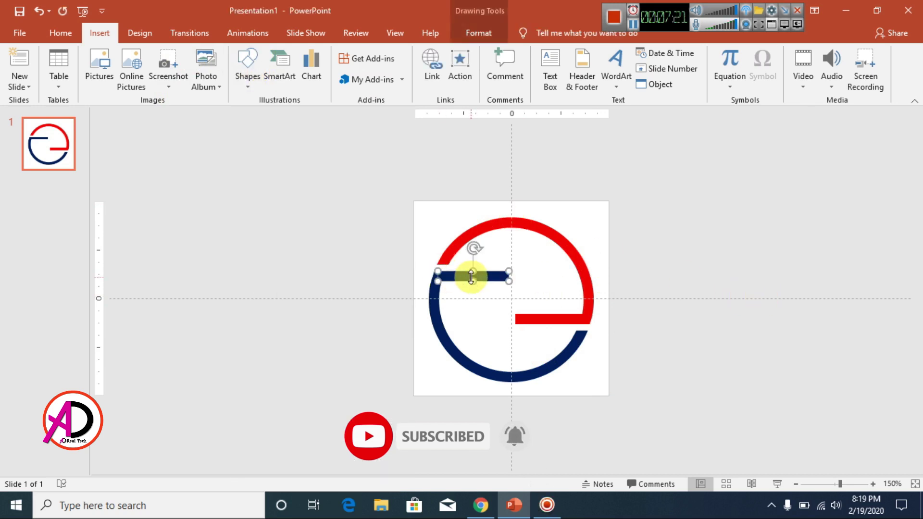
{"action": "left_click_drag", "start_coordinate": [502, 277], "coordinate": [526, 301]}
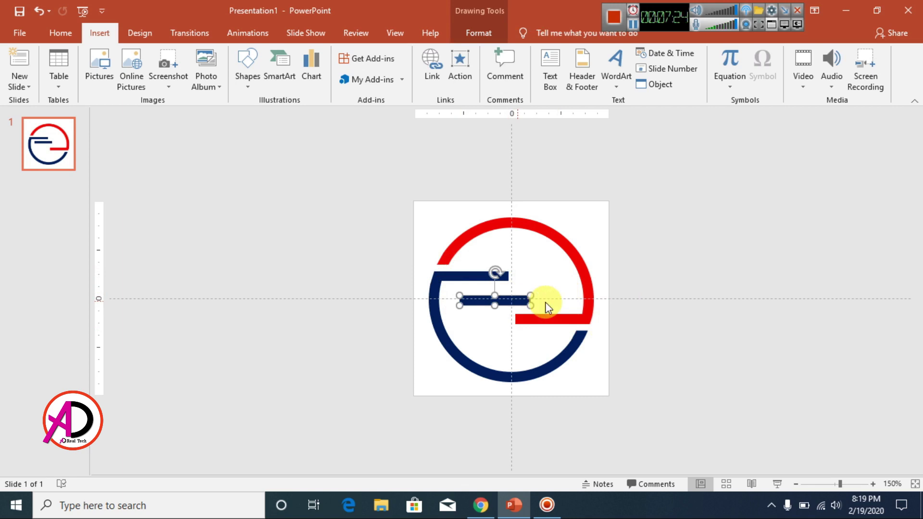
{"action": "left_click", "coordinate": [477, 33]}
{"action": "left_click", "coordinate": [716, 85]}
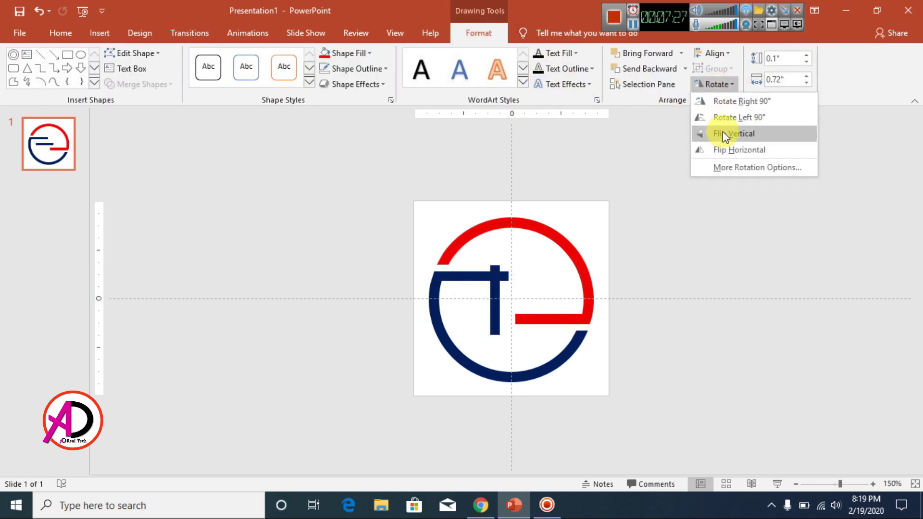
{"action": "left_click", "coordinate": [727, 118]}
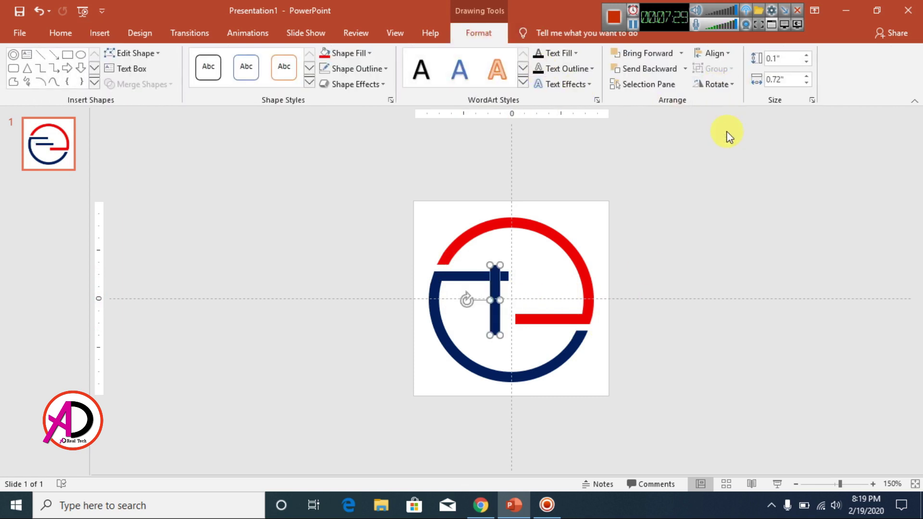
- Move the vertical bar under the crossbar and shorten it to 0.6 in, forming a T
{"action": "left_click_drag", "start_coordinate": [498, 320], "coordinate": [498, 314]}
{"action": "scroll", "coordinate": [604, 313], "scroll_direction": "up", "scroll_amount": 10}
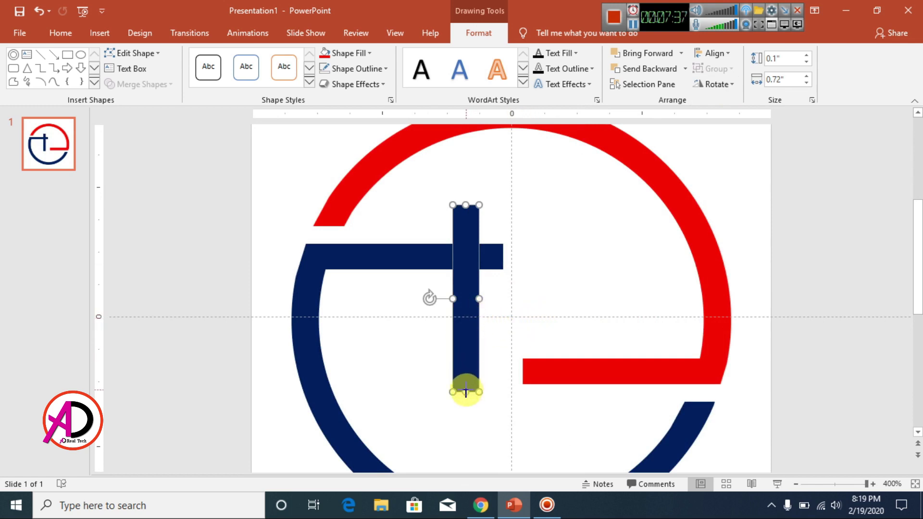
{"action": "left_click_drag", "start_coordinate": [466, 392], "coordinate": [466, 385]}
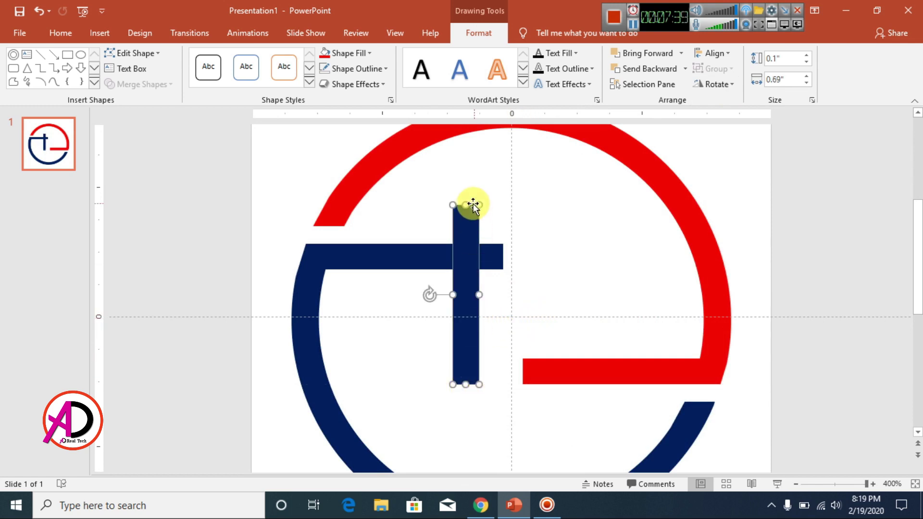
{"action": "left_click_drag", "start_coordinate": [467, 204], "coordinate": [466, 229]}
{"action": "scroll", "coordinate": [595, 285], "scroll_direction": "down", "scroll_amount": 5}
{"action": "scroll", "coordinate": [596, 284], "scroll_direction": "up", "scroll_amount": 3}
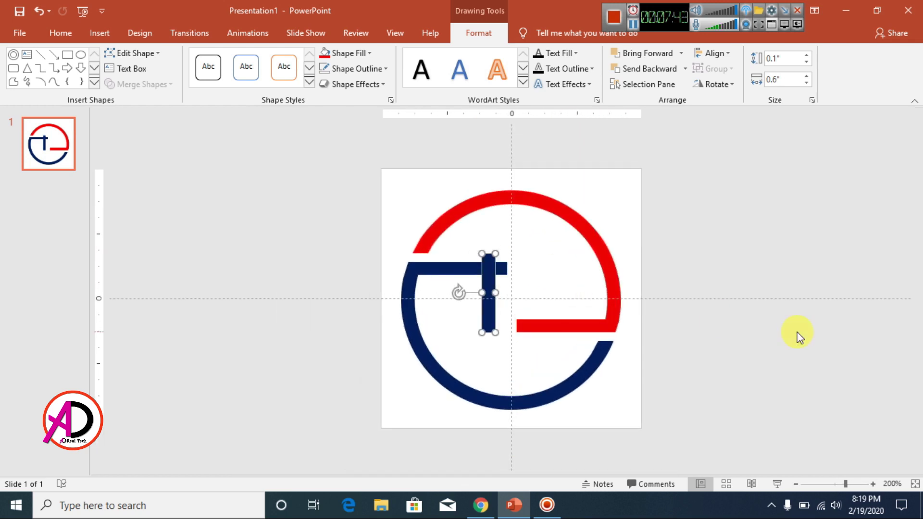
{"action": "left_click", "coordinate": [795, 335]}
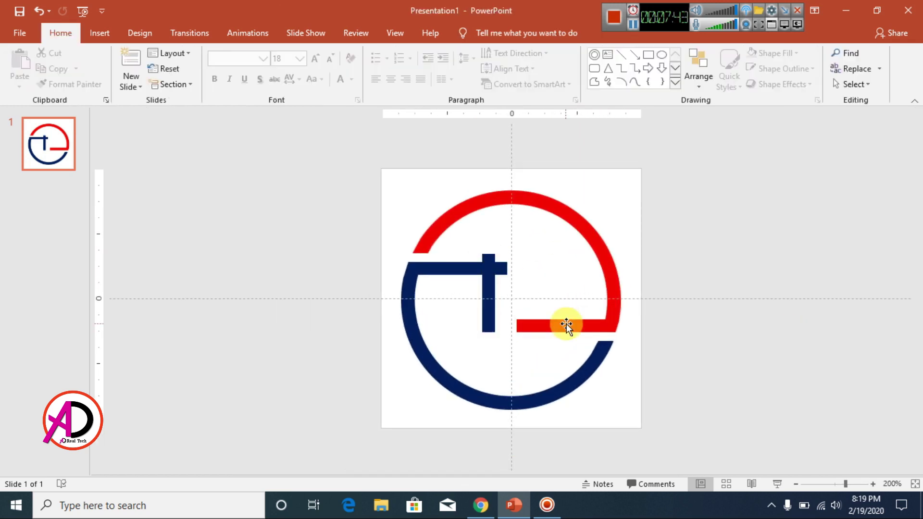
- Duplicate the navy upright as a red stem on the red bar's left end, top level with the T
{"action": "left_click", "coordinate": [489, 301]}
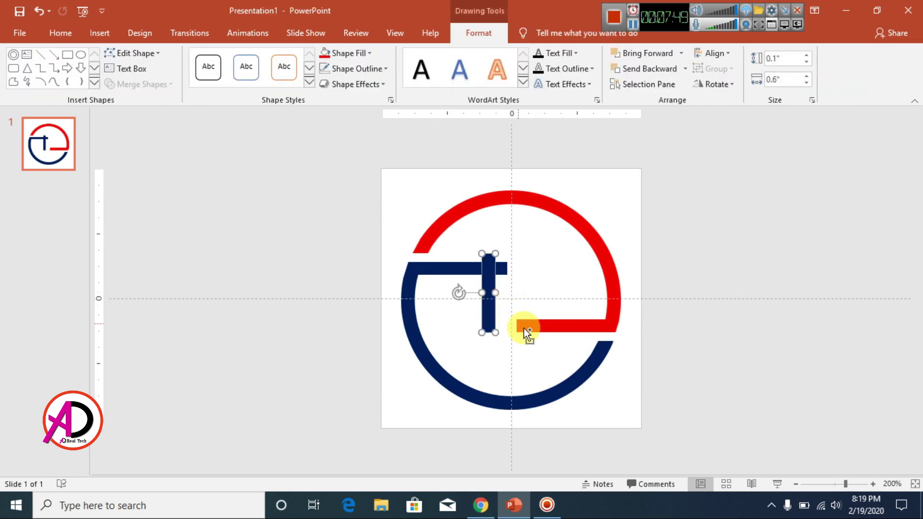
{"action": "key", "text": "ctrl+d"}
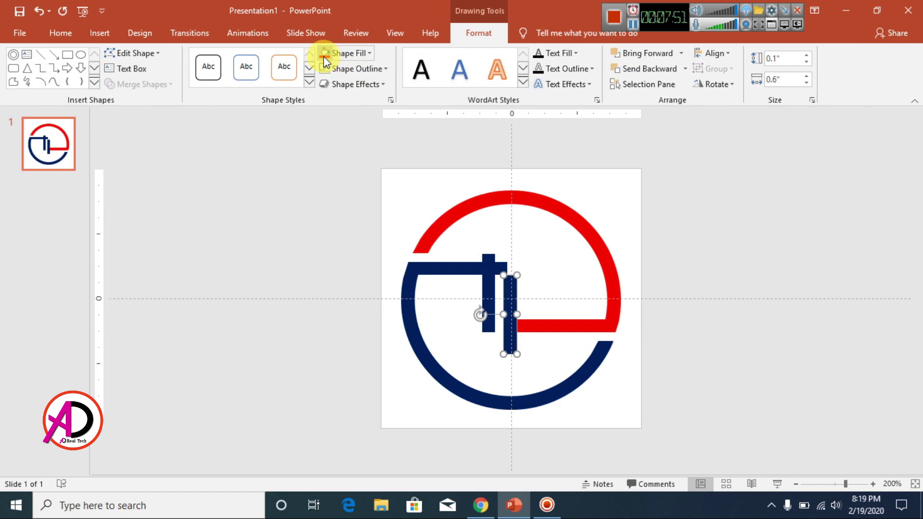
{"action": "left_click", "coordinate": [326, 57]}
{"action": "left_click_drag", "start_coordinate": [511, 340], "coordinate": [521, 321]}
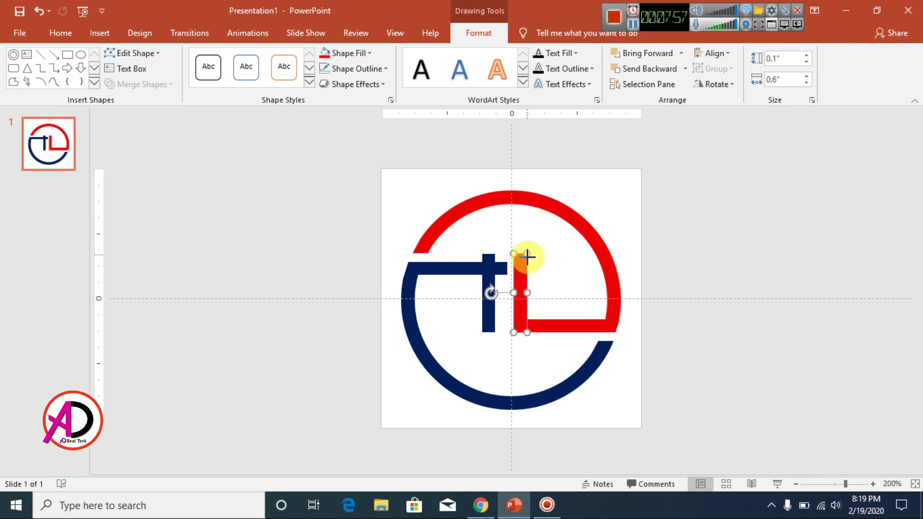
{"action": "left_click_drag", "start_coordinate": [527, 258], "coordinate": [522, 262]}
{"action": "left_click", "coordinate": [674, 299]}
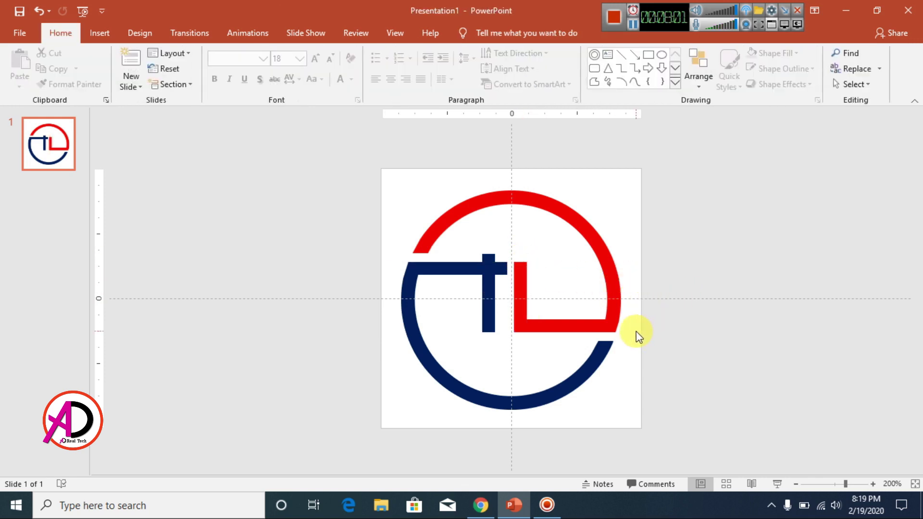
{"action": "scroll", "coordinate": [635, 332], "scroll_direction": "up", "scroll_amount": 1}
{"action": "scroll", "coordinate": [628, 331], "scroll_direction": "down", "scroll_amount": 2}
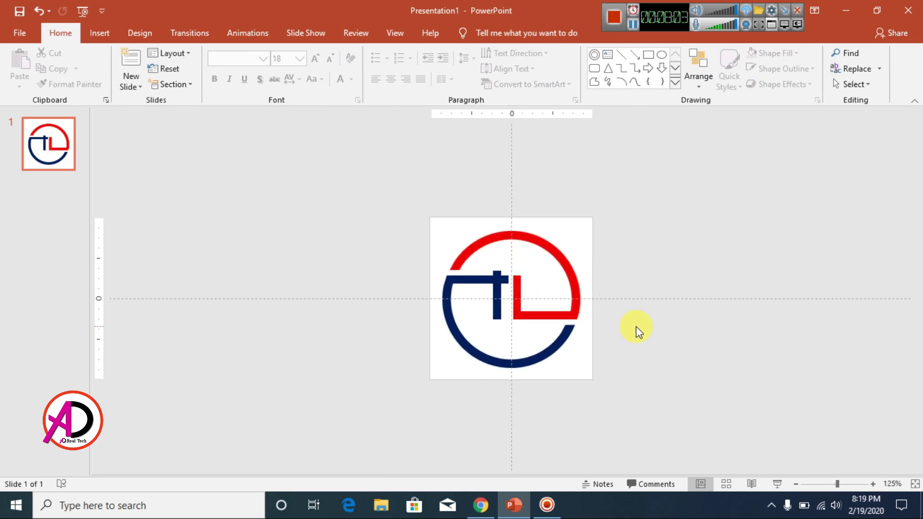
- Shorten the red L's upright from its top
{"action": "scroll", "coordinate": [636, 327], "scroll_direction": "up", "scroll_amount": 3}
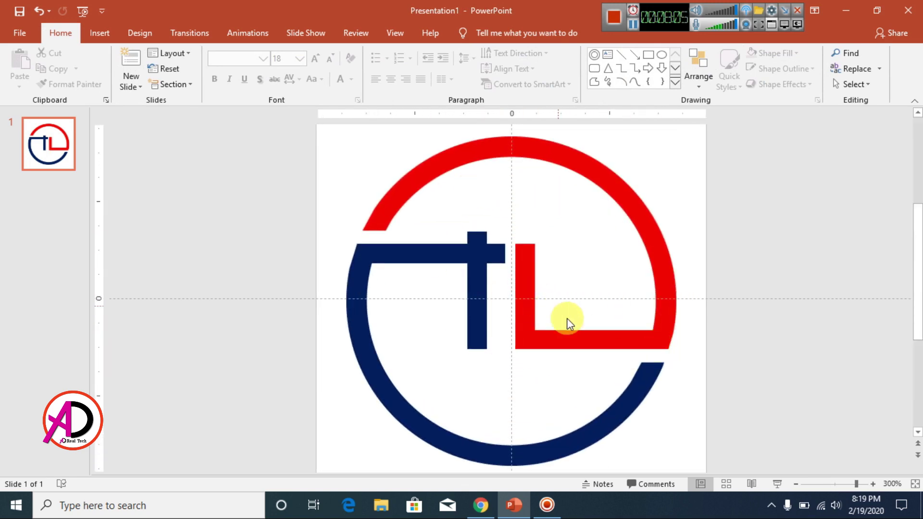
{"action": "scroll", "coordinate": [570, 337], "scroll_direction": "down", "scroll_amount": 5}
{"action": "scroll", "coordinate": [571, 343], "scroll_direction": "up", "scroll_amount": 5}
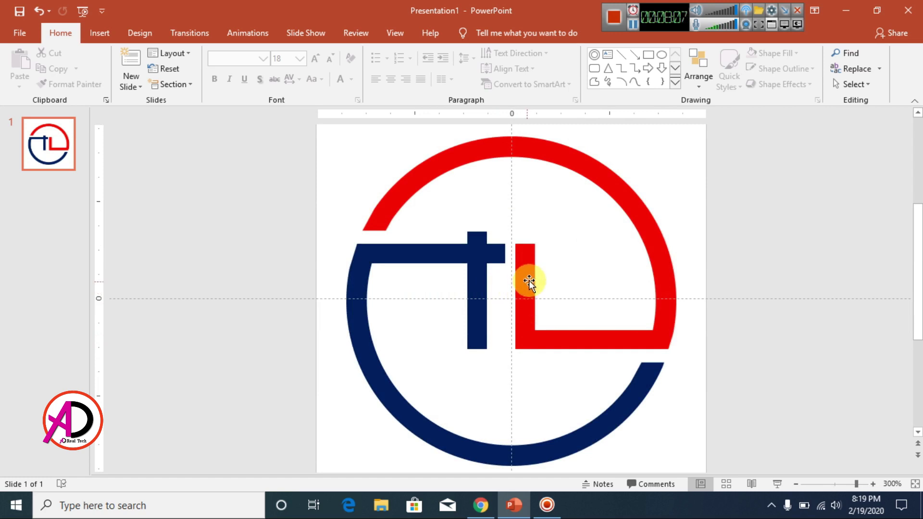
{"action": "left_click", "coordinate": [529, 269]}
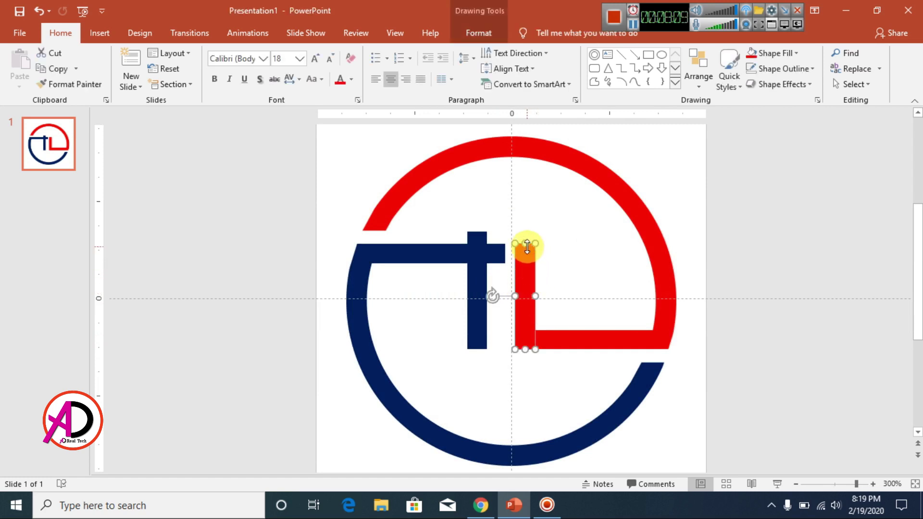
{"action": "left_click_drag", "start_coordinate": [526, 246], "coordinate": [526, 263]}
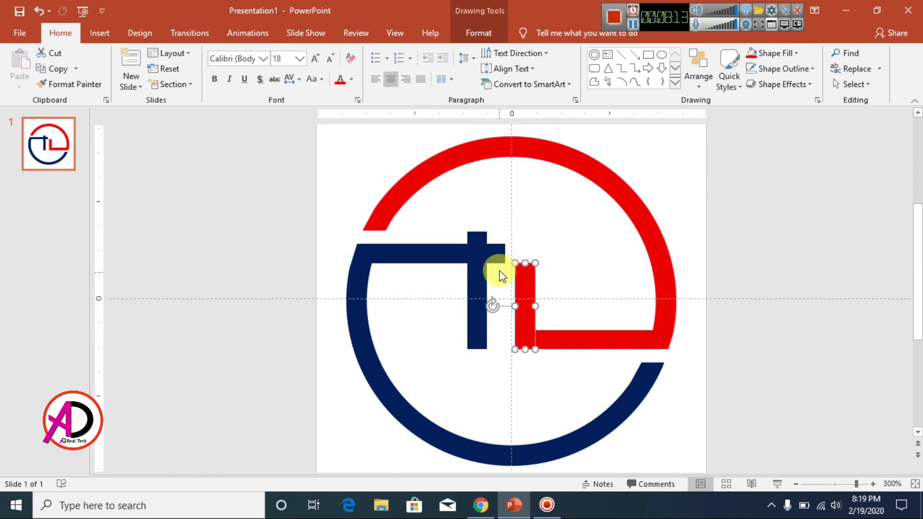
- Extend the navy T's crossbar rightward to the slide's centre line
{"action": "left_click", "coordinate": [500, 259]}
{"action": "mouse_move", "coordinate": [505, 255]}
{"action": "left_mouse_down"}
{"action": "mouse_move", "coordinate": [530, 257]}
{"action": "mouse_move", "coordinate": [511, 254]}
{"action": "left_mouse_up"}
{"action": "left_click", "coordinate": [753, 295]}
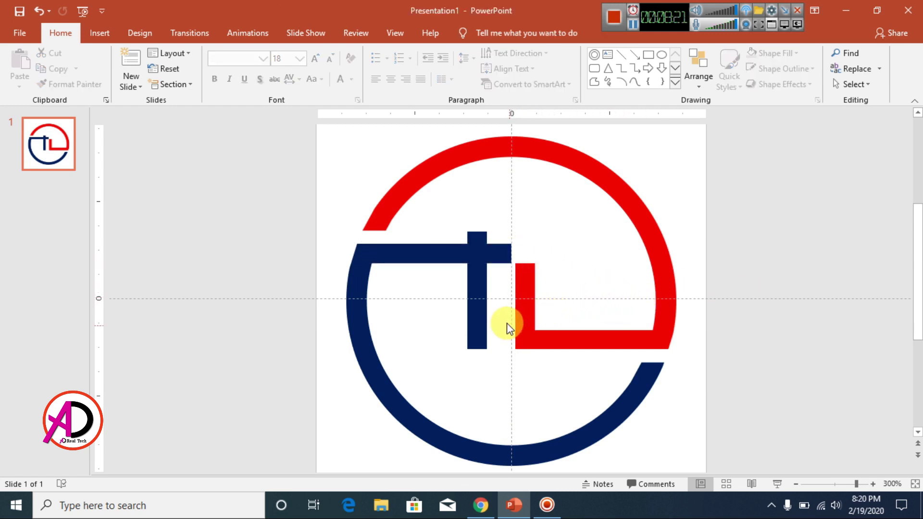
{"action": "scroll", "coordinate": [716, 377], "scroll_direction": "down", "scroll_amount": 10}
{"action": "scroll", "coordinate": [717, 377], "scroll_direction": "up", "scroll_amount": 6}
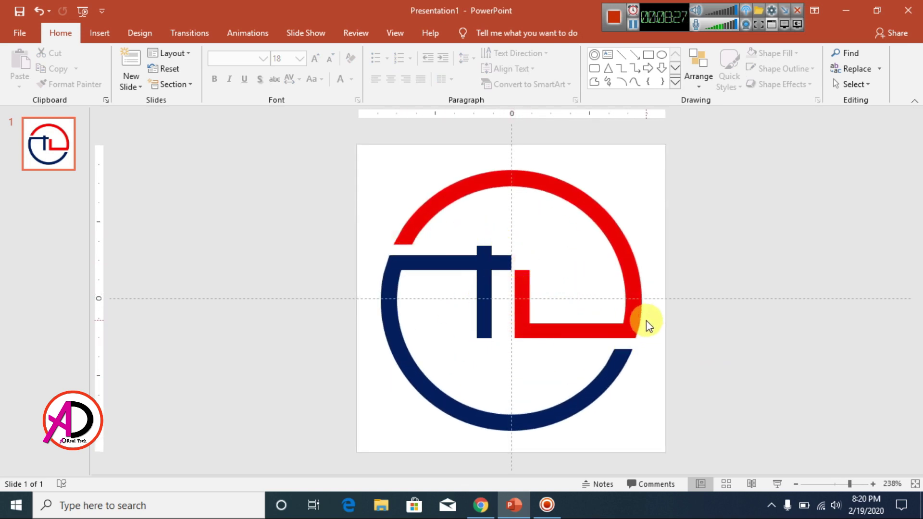
{"action": "scroll", "coordinate": [644, 323], "scroll_direction": "down", "scroll_amount": 3}
{"action": "scroll", "coordinate": [645, 329], "scroll_direction": "up", "scroll_amount": 3}
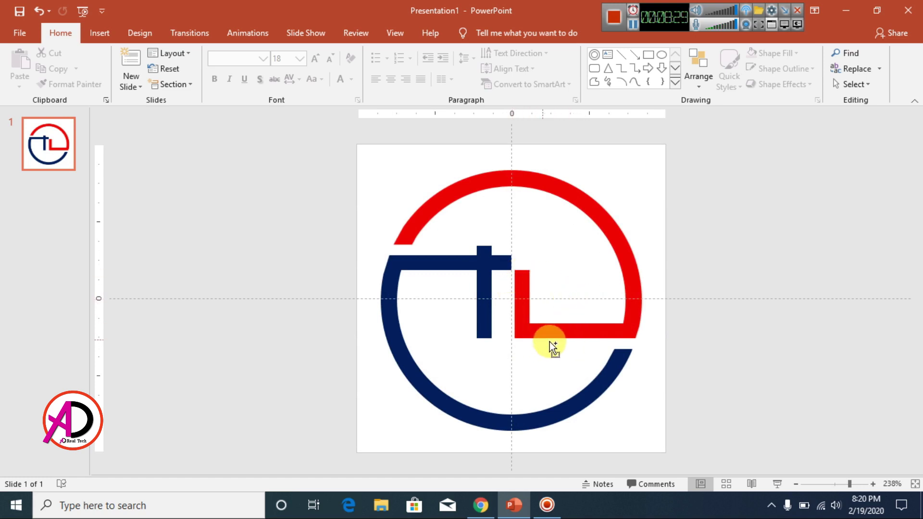